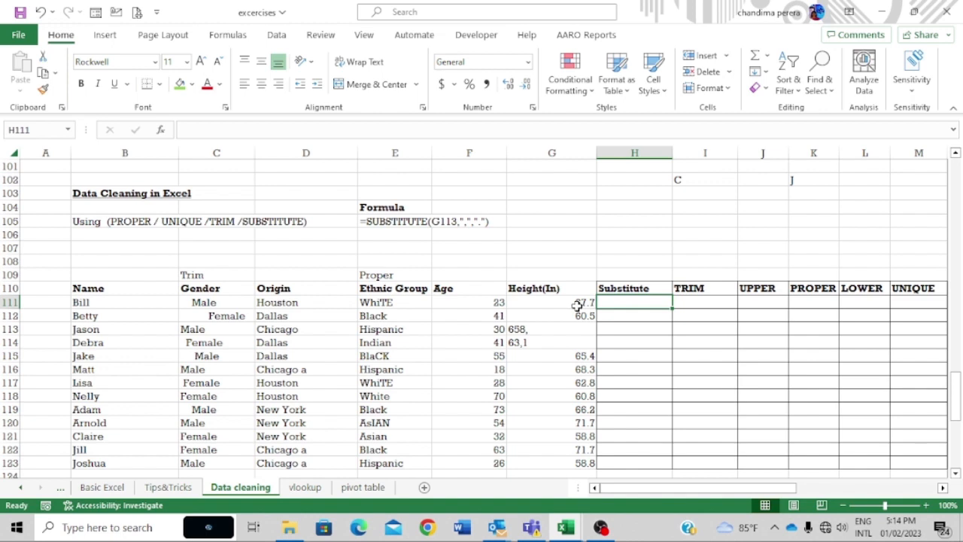
- Examine the Height(In) entries in G111:G123 for inconsistent decimal separators, especially G113 and G114
left_click(557, 303)
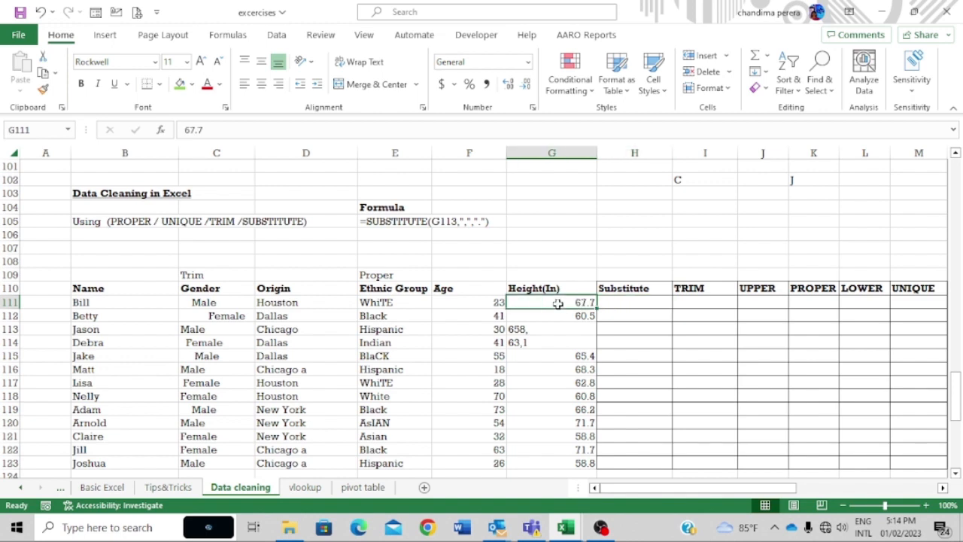
left_click(559, 153)
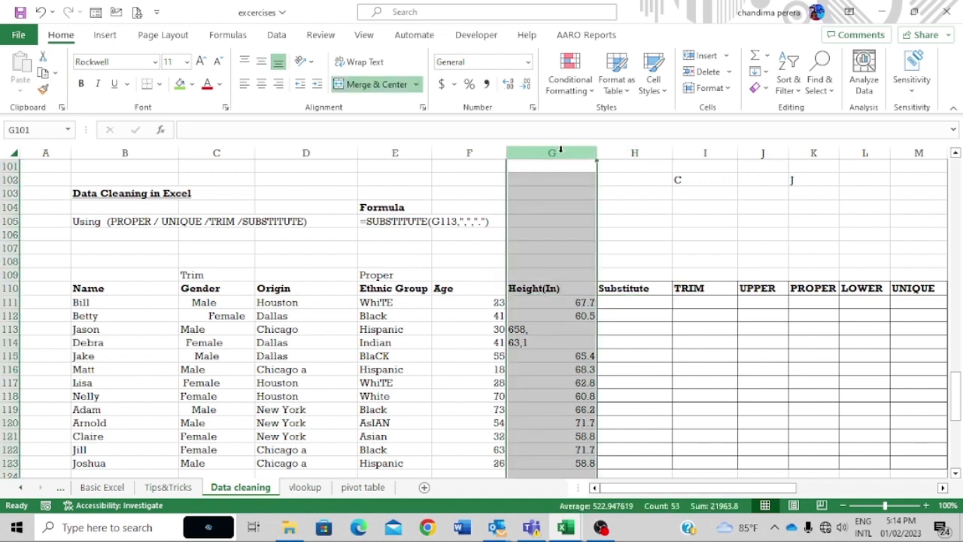
left_click(573, 304)
left_click(572, 314)
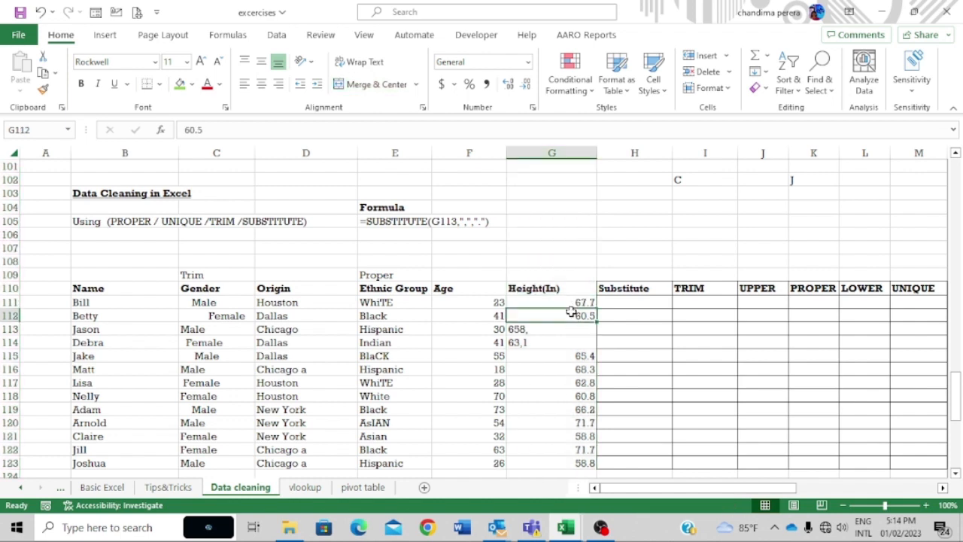
left_click(569, 356)
left_click(567, 384)
left_click(568, 410)
left_click(563, 435)
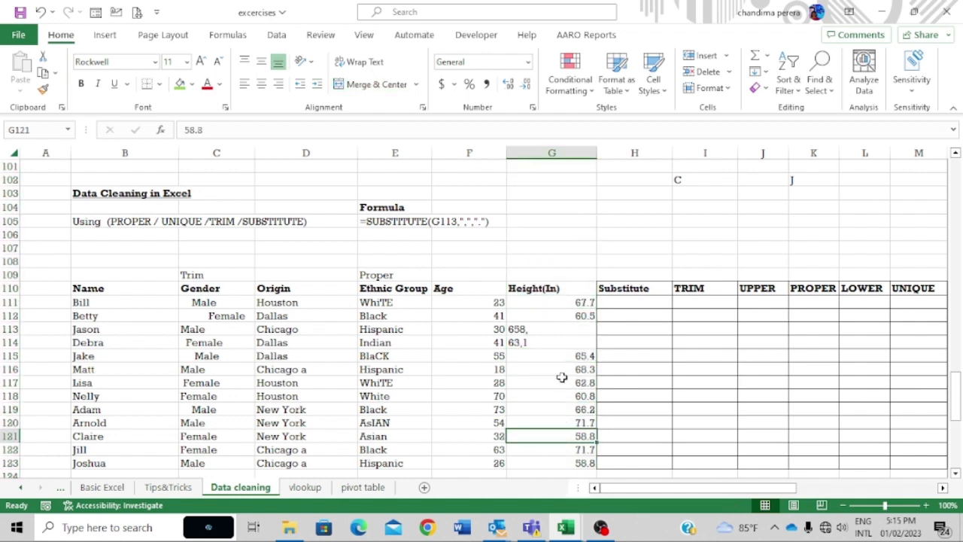
left_click(566, 329)
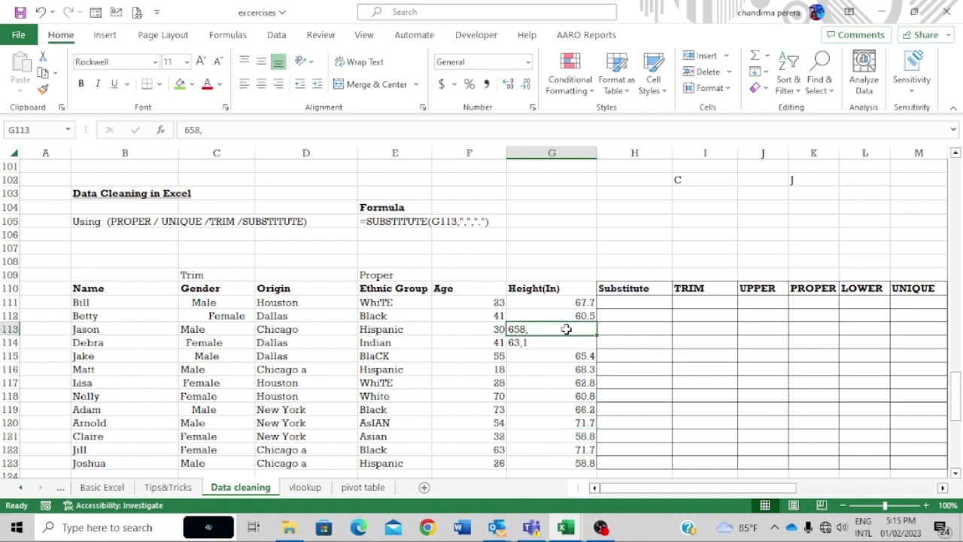
left_click(560, 342)
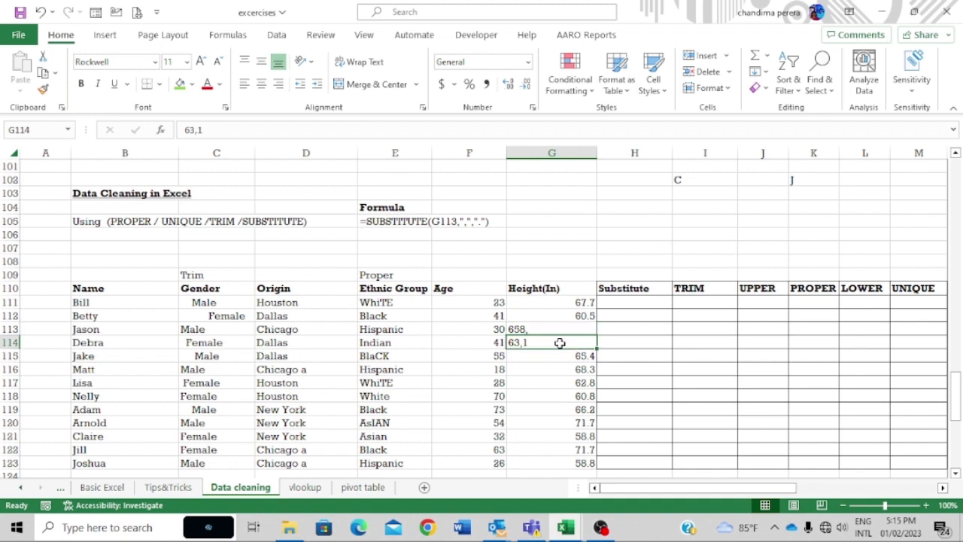
left_click(580, 301)
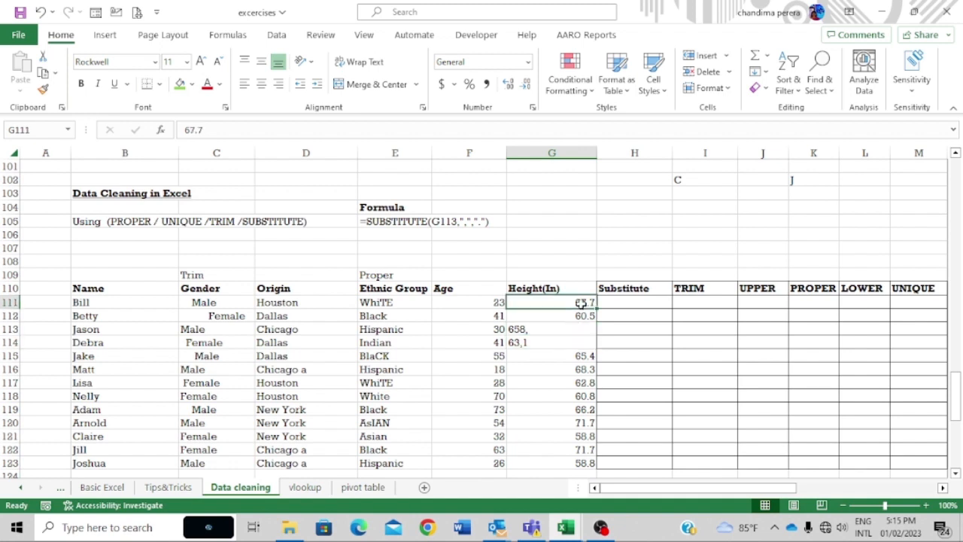
left_click(615, 302)
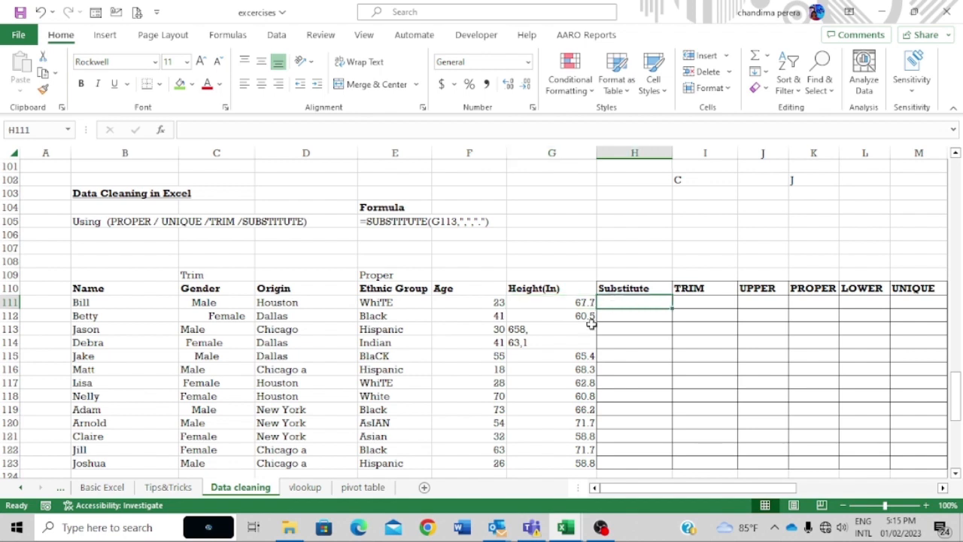
left_click(560, 326)
- Begin a SUBSTITUTE formula in H111 with G111 as the text argument
left_click(632, 302)
type("=")
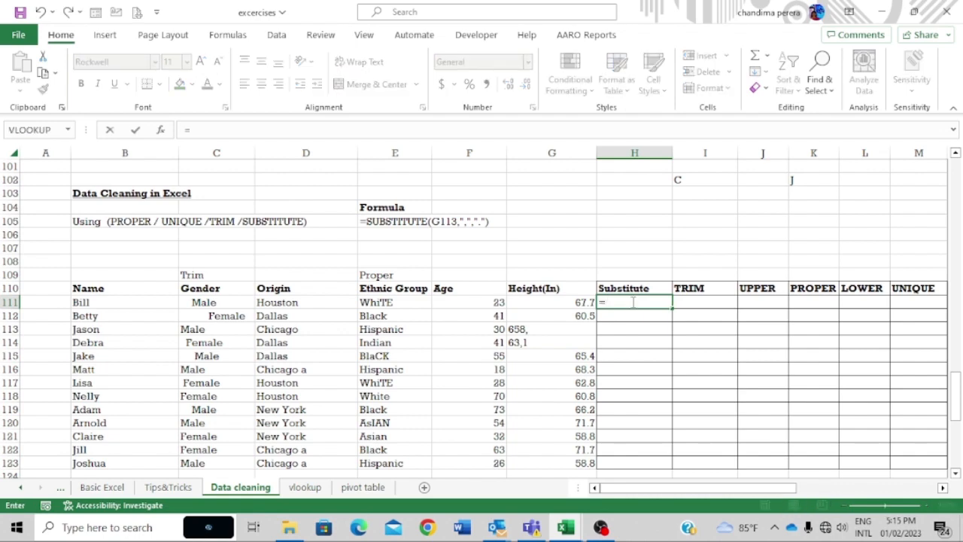
type("subs")
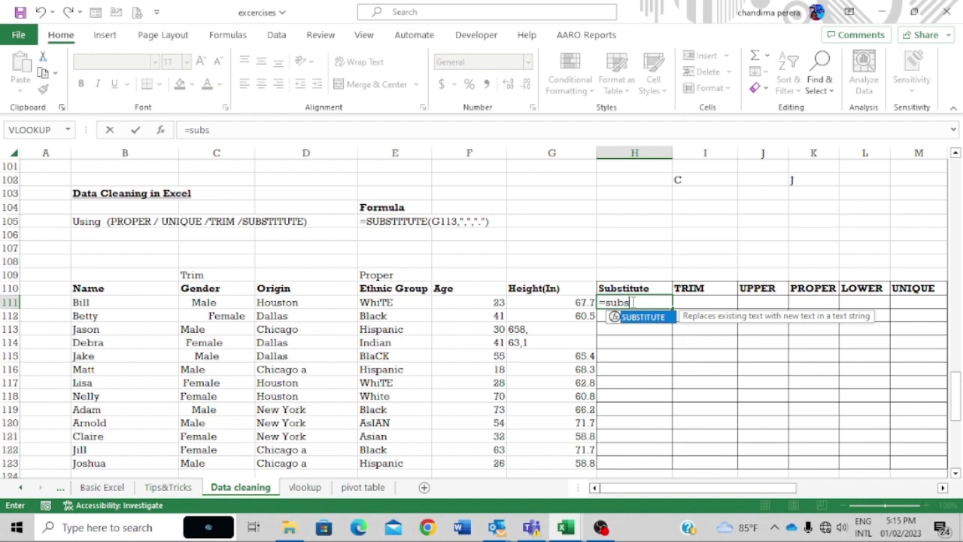
key("Tab")
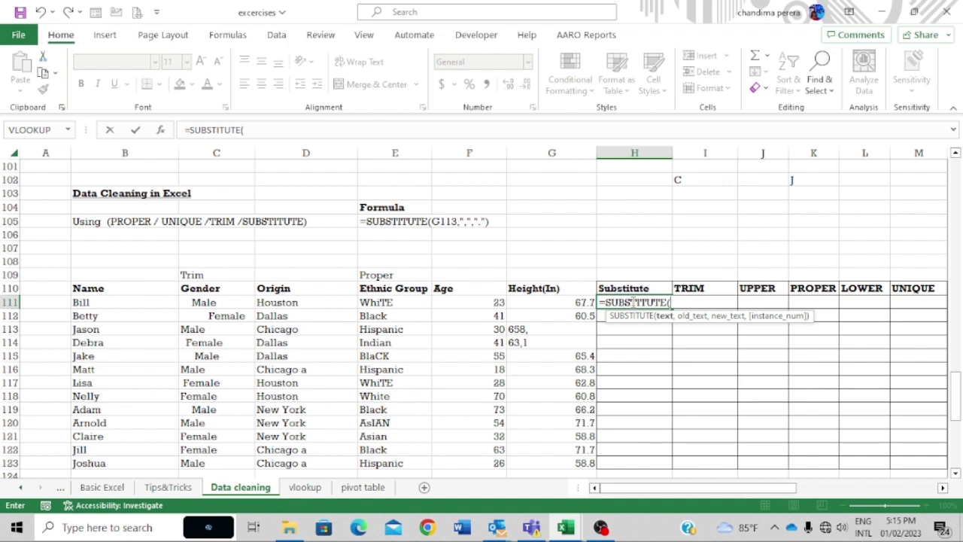
left_click(566, 301)
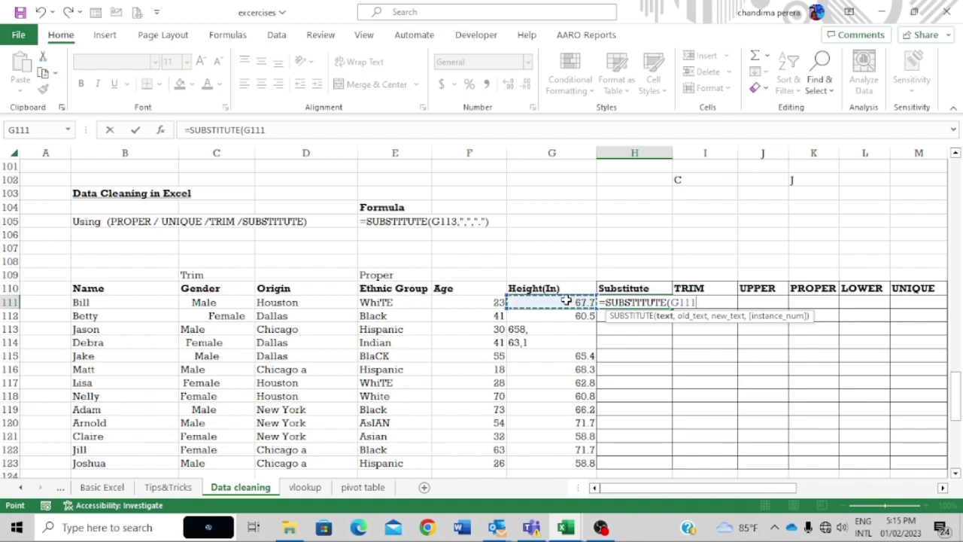
type(")")
key("Return")
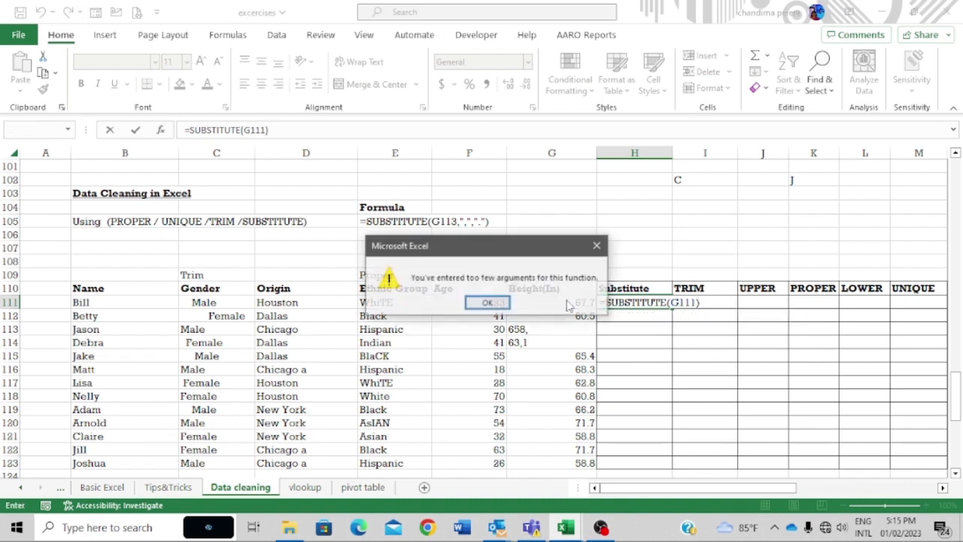
key("Return")
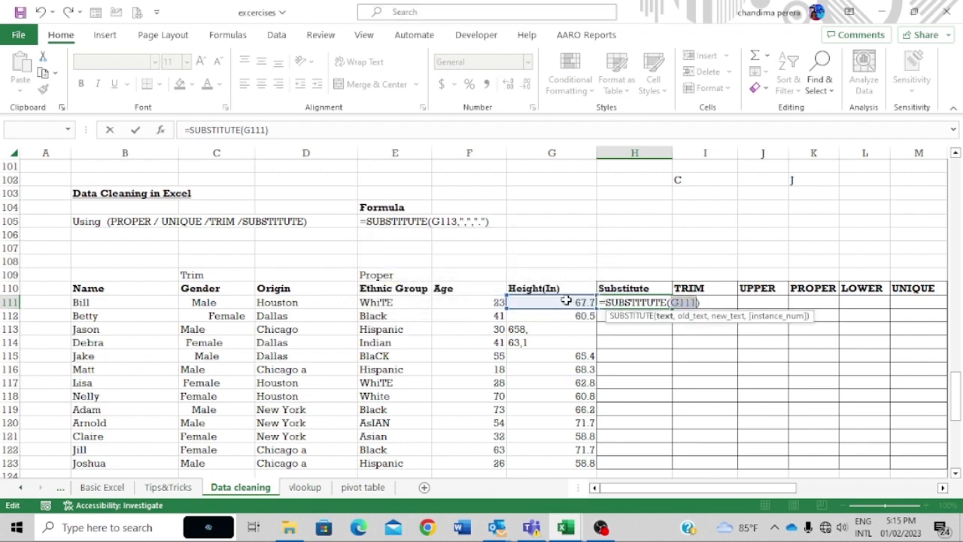
key("Right")
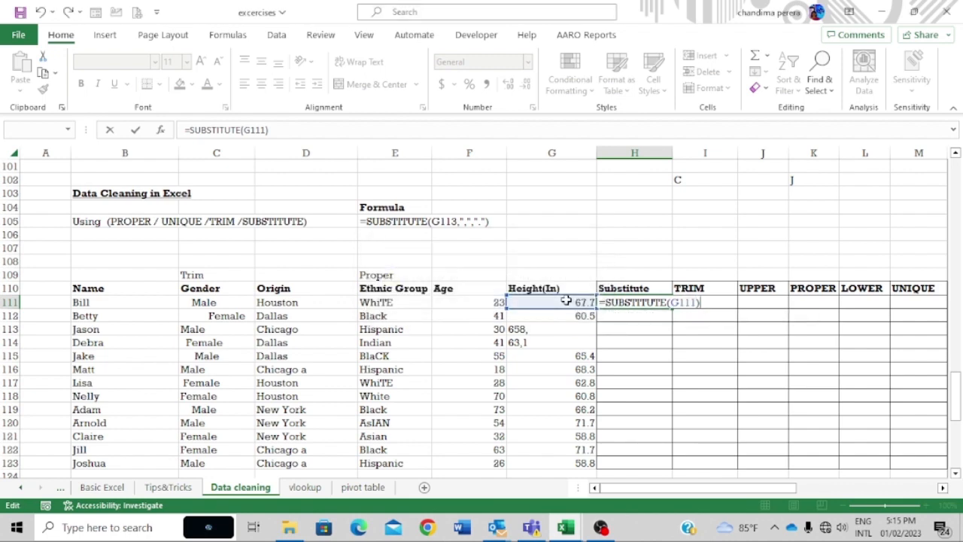
key("BackSpace")
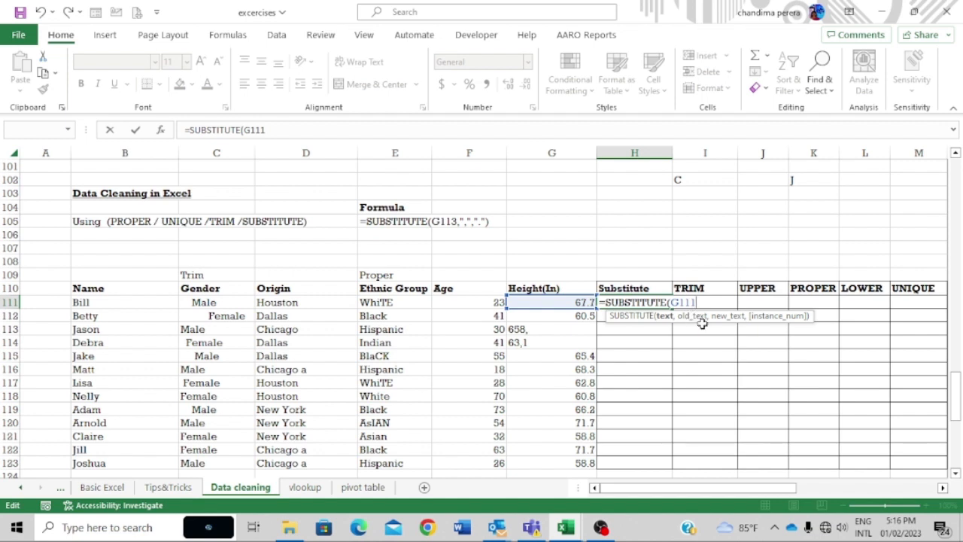
- Complete the H111 formula as =SUBSTITUTE(G111,",",".") to replace commas with decimal points
type(",\"\"")
key("BackSpace")
type("\"")
type(",\"\\")
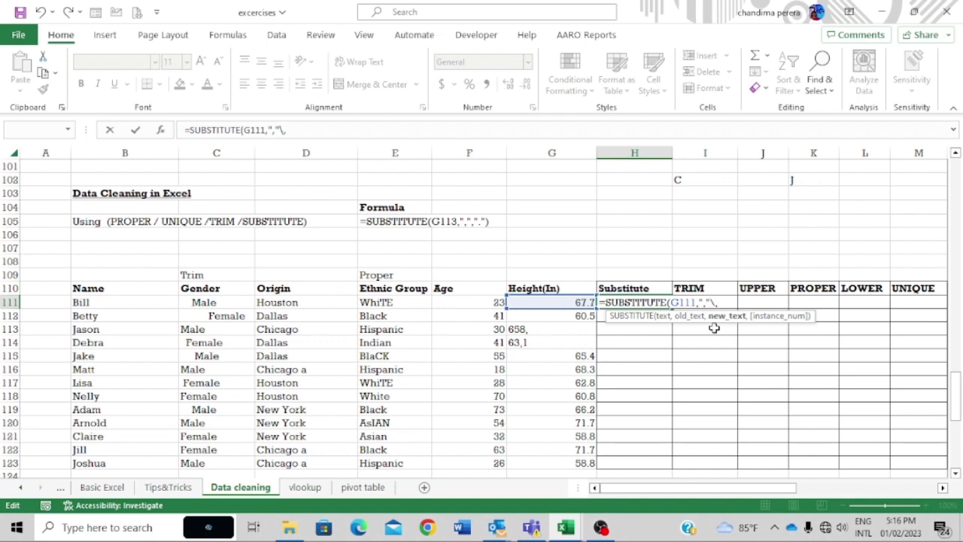
key("BackSpace")
key("BackSpace")
type("\".\"")
type(".")
type("\"")
type(")")
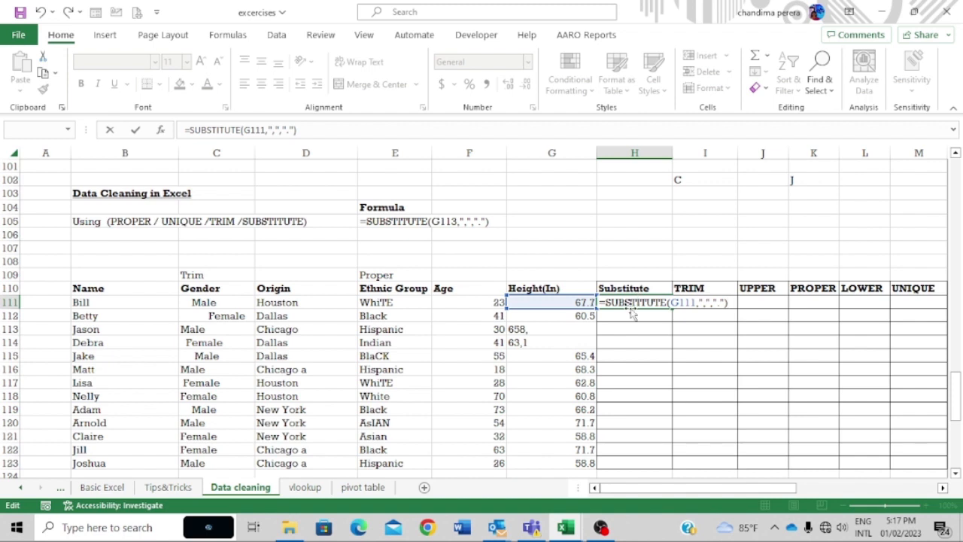
key("Return")
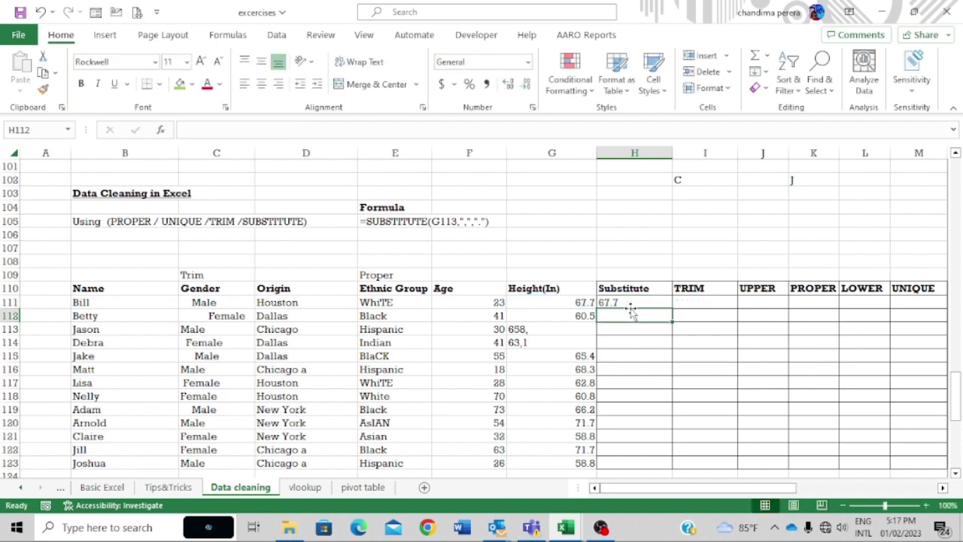
- Fill the H111 SUBSTITUTE formula down through H123 and compare the results with the heights in G113 and G114
left_click(630, 302)
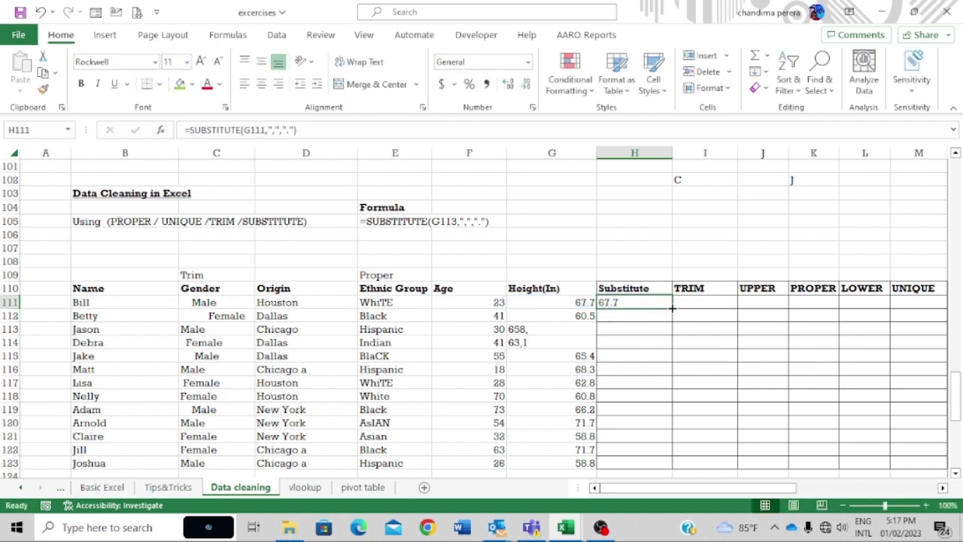
left_click_drag(671, 308, 649, 463)
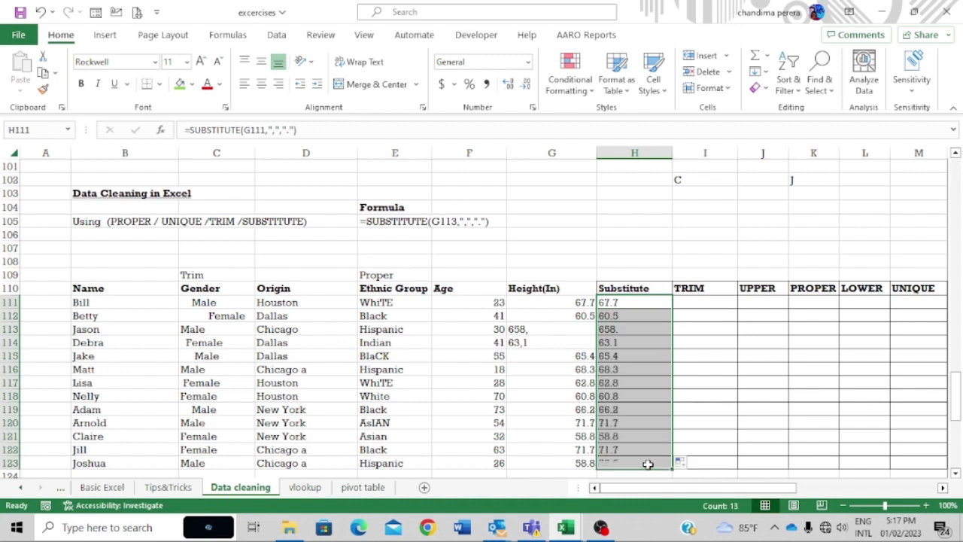
left_click(647, 378)
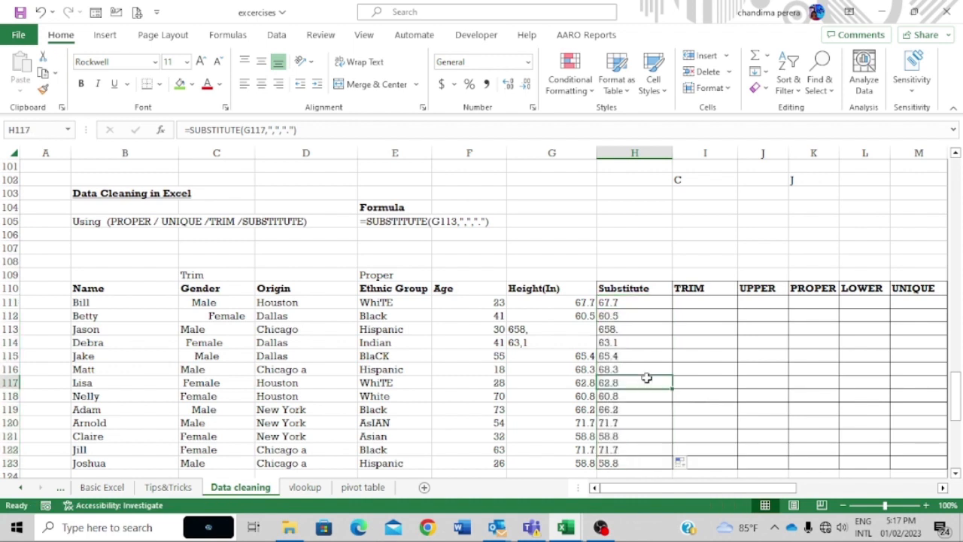
left_click(542, 327)
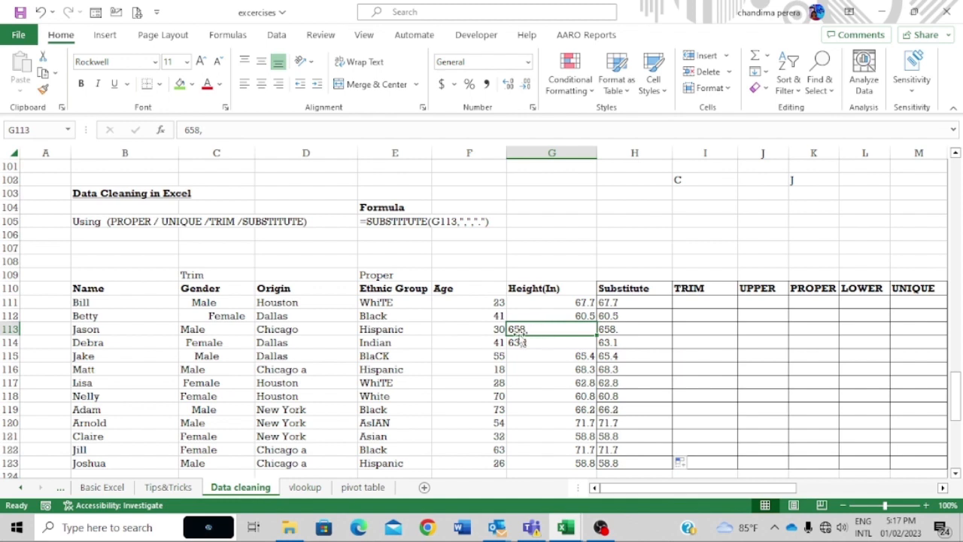
left_click(518, 343)
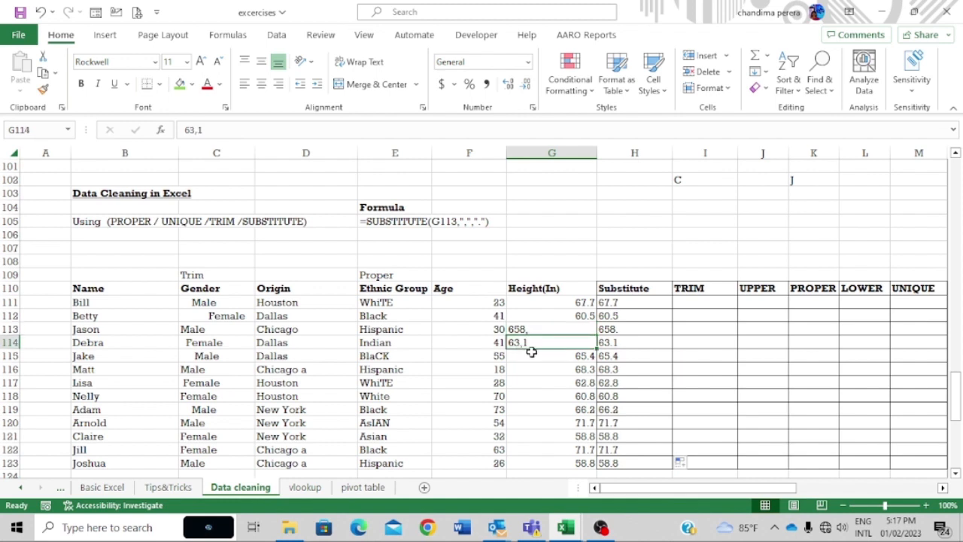
left_click(621, 330)
- Inspect the gender entries in C111 and C112 for leading spaces, leaving their contents unedited
left_click(693, 303)
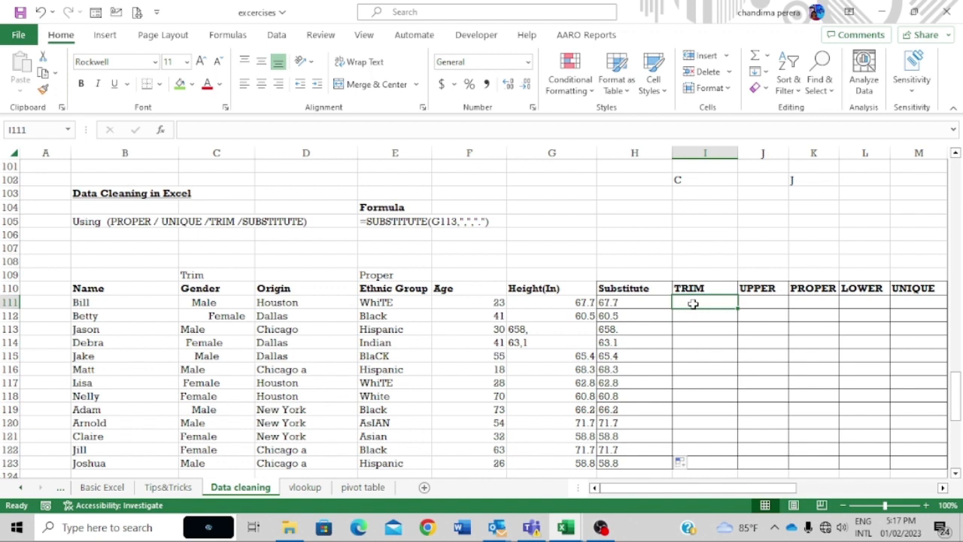
left_click(206, 299)
left_click(210, 315)
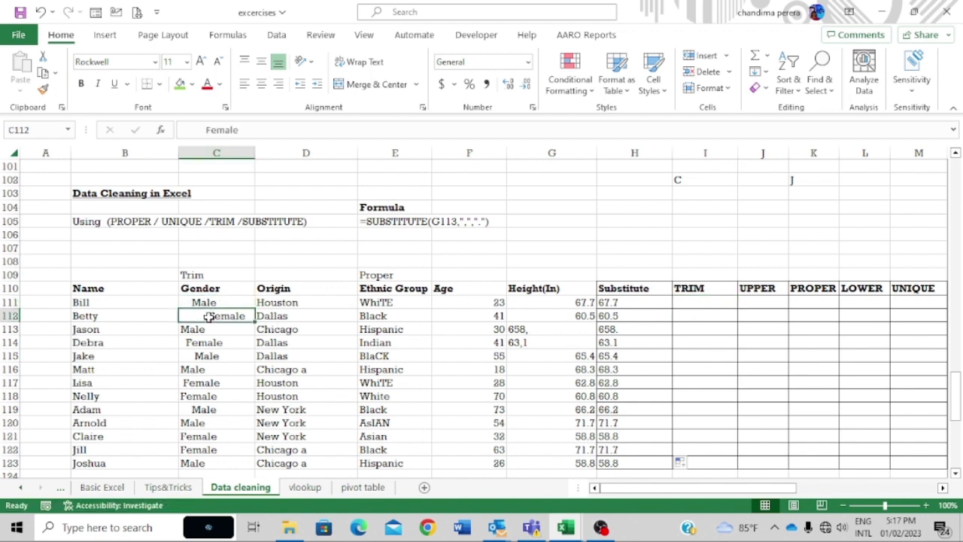
left_click(189, 303)
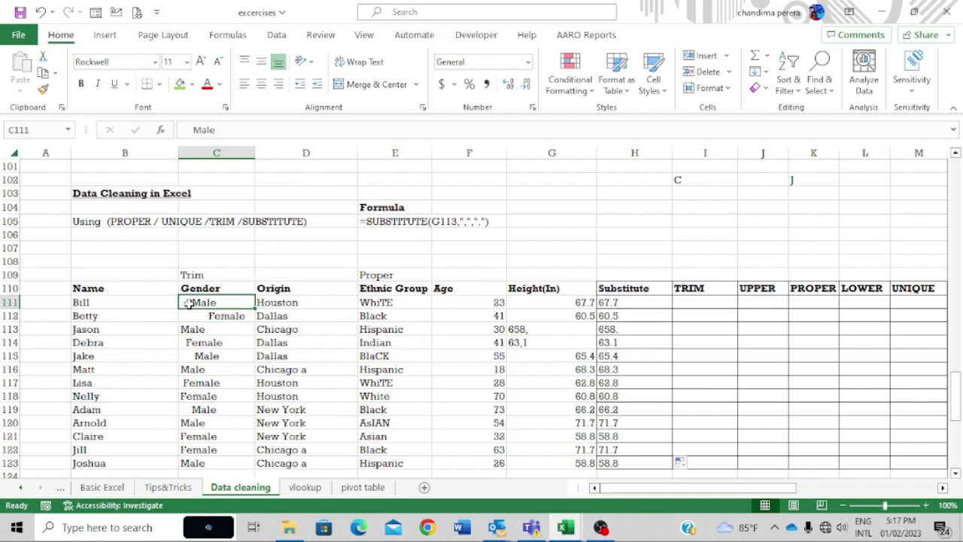
left_click(194, 315)
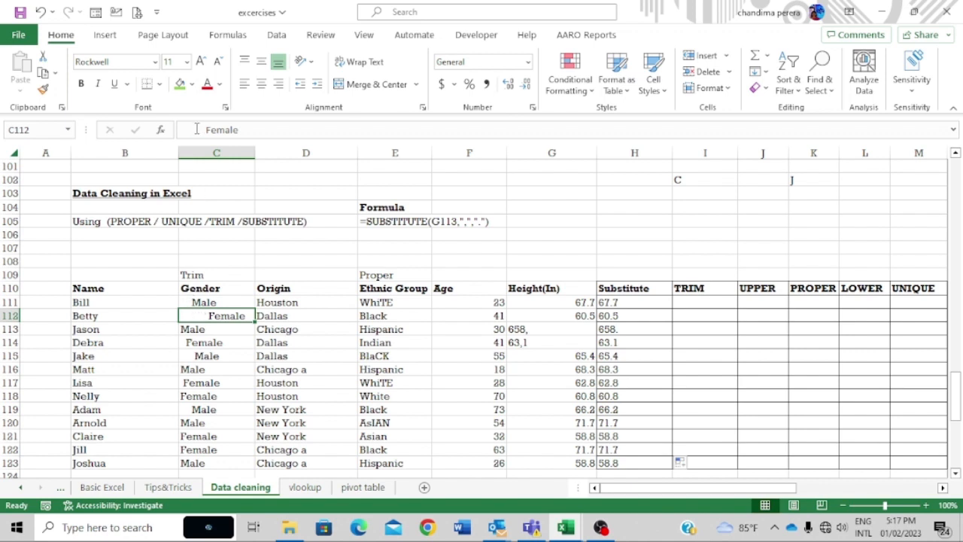
left_click_drag(207, 130, 153, 136)
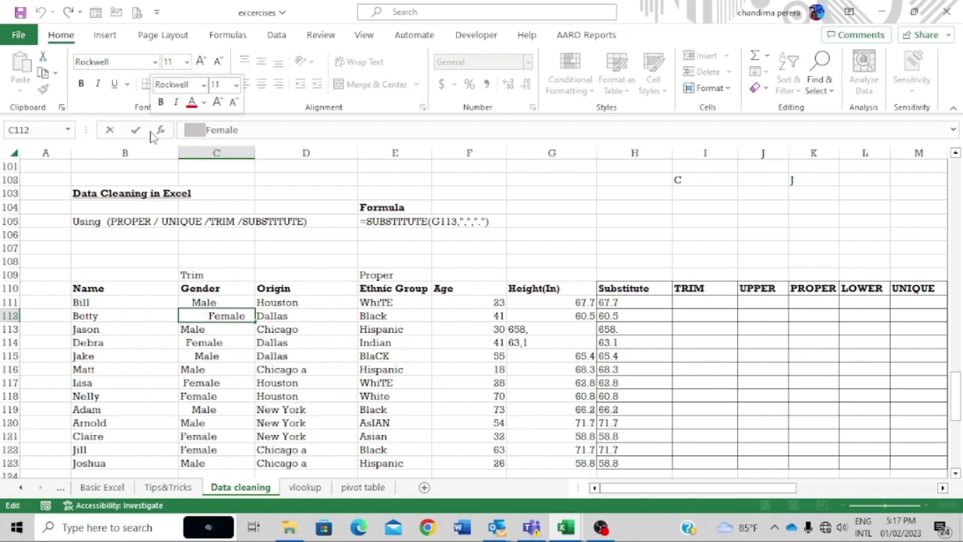
key("Escape")
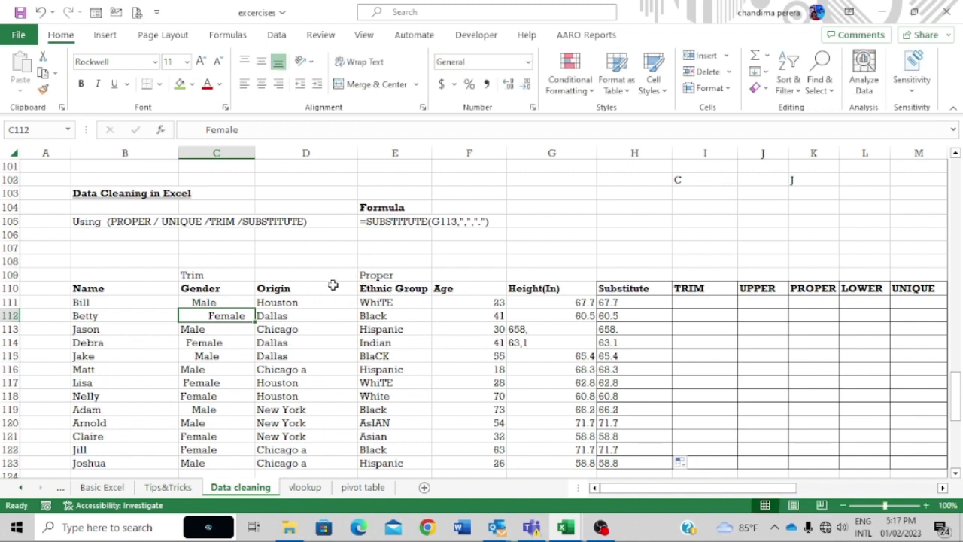
- Enter =TRIM(C111) in I111 to remove the extra spaces from the first gender entry
left_click(704, 302)
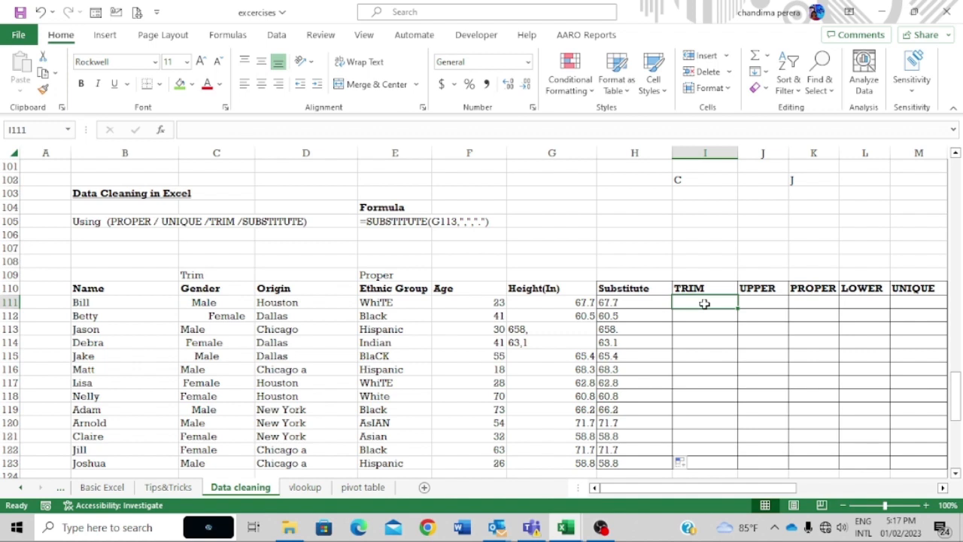
type("=")
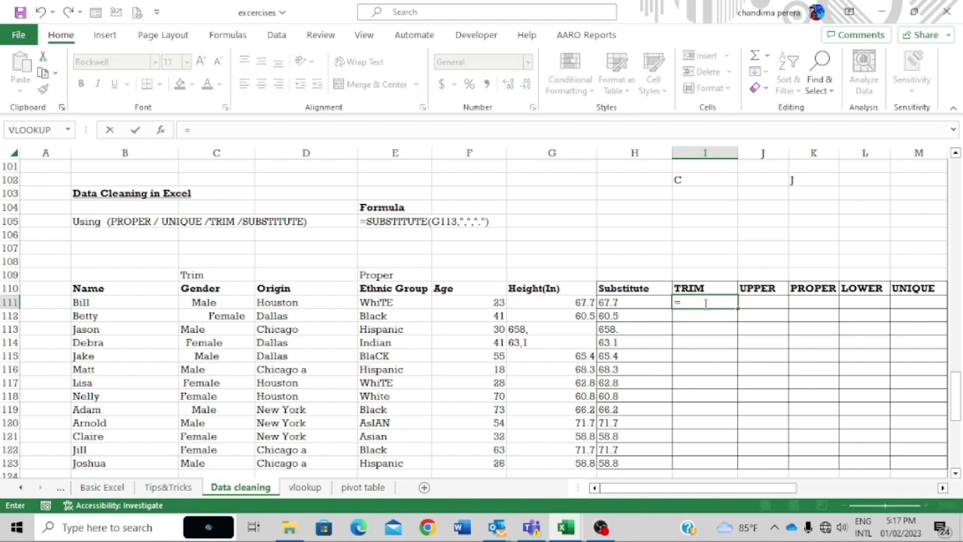
type("t")
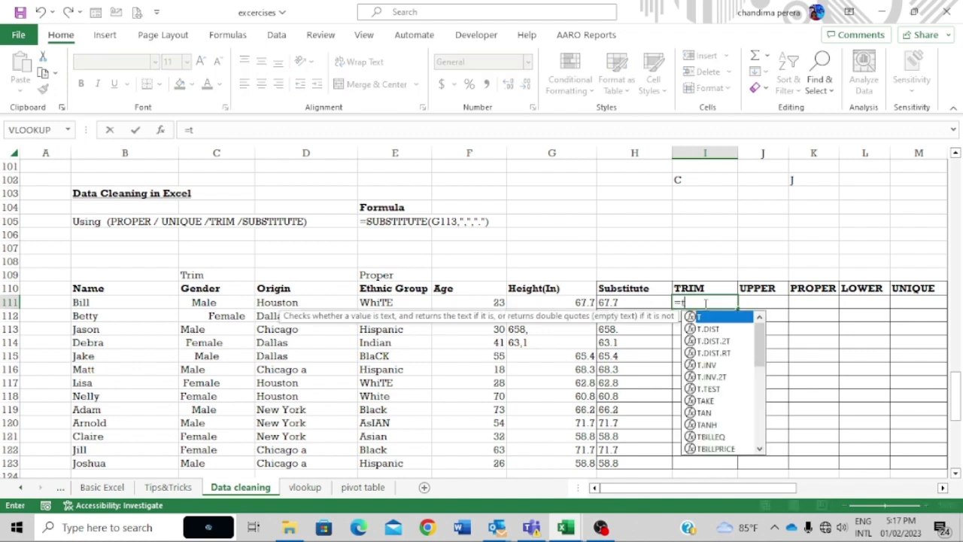
type("rim")
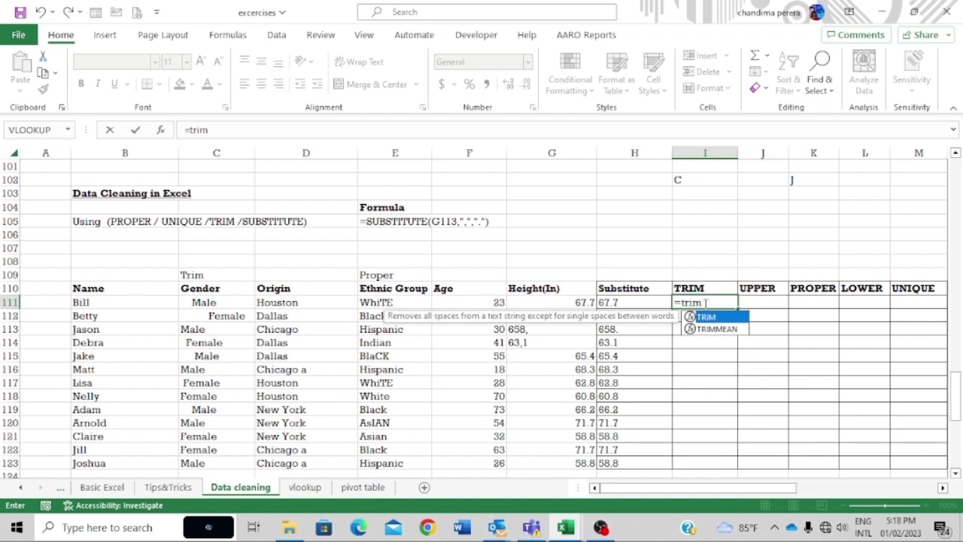
type("(")
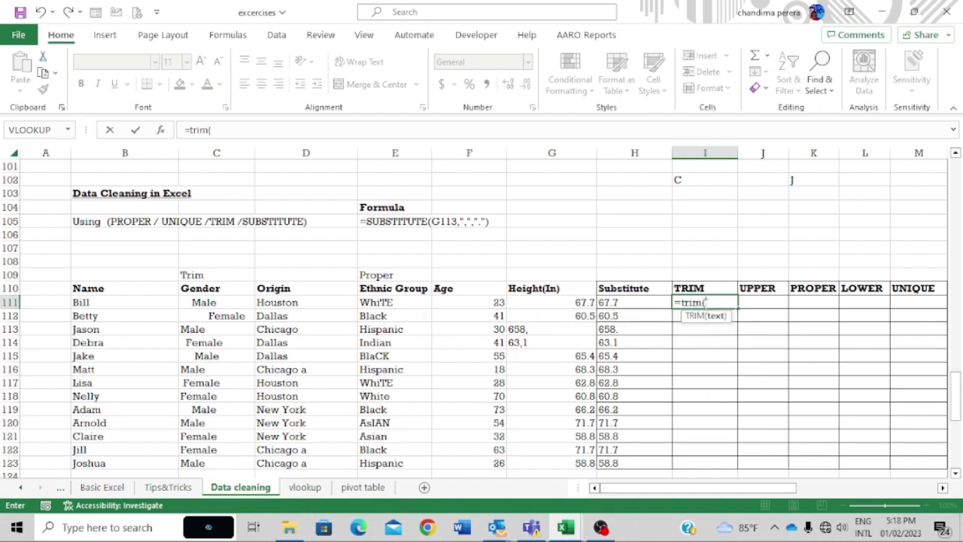
left_click(217, 302)
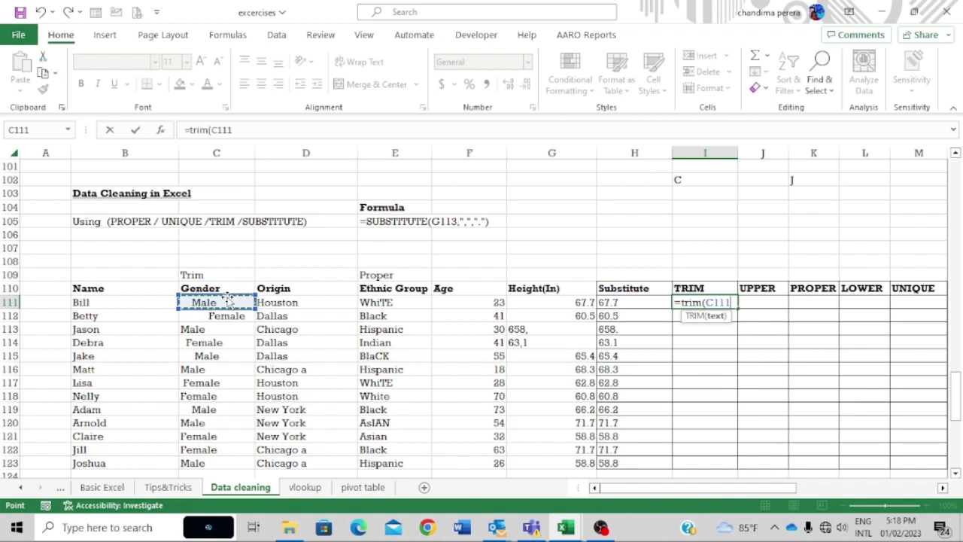
type(")")
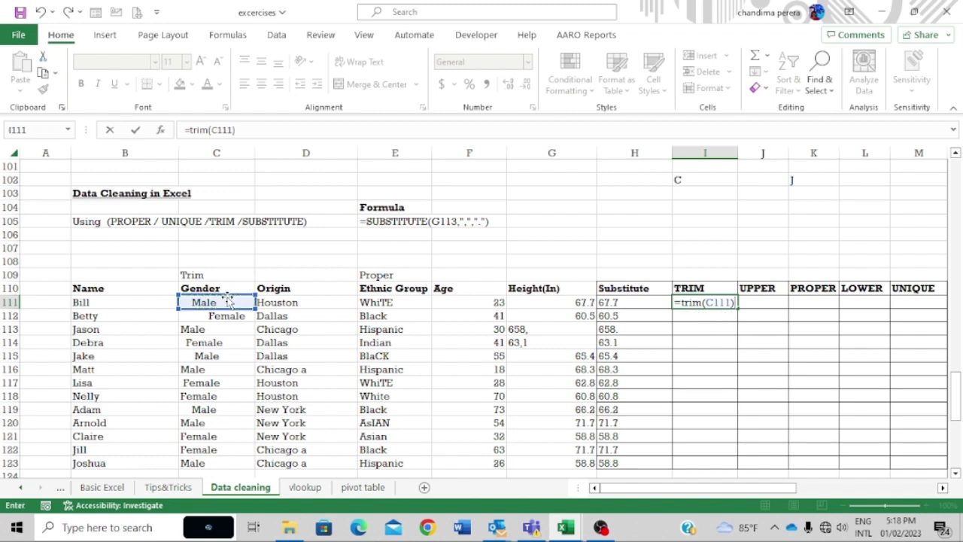
key("Return")
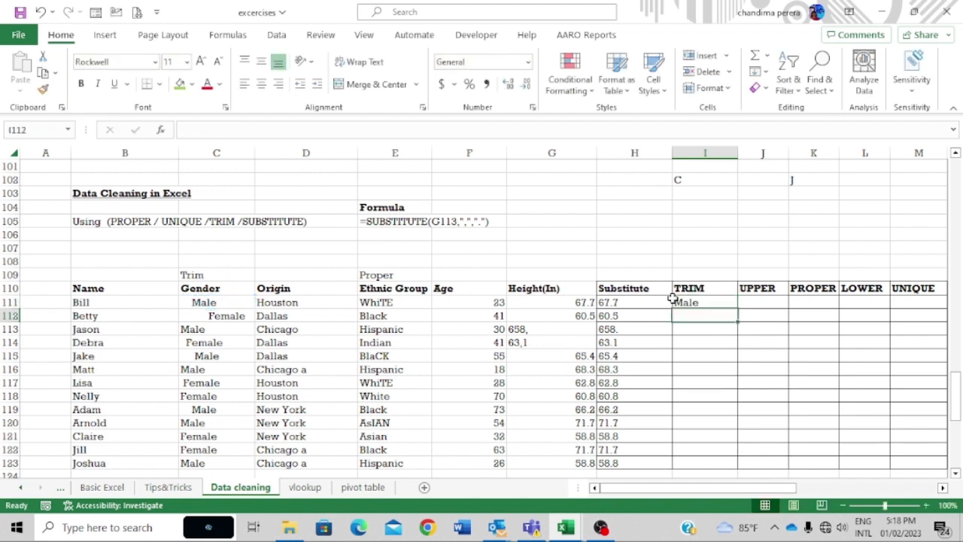
- Fill the I111 TRIM formula down through I123 and check the trimmed entries in I112 and I114
left_click(688, 301)
left_click_drag(736, 307, 718, 463)
left_click_drag(718, 464, 718, 461)
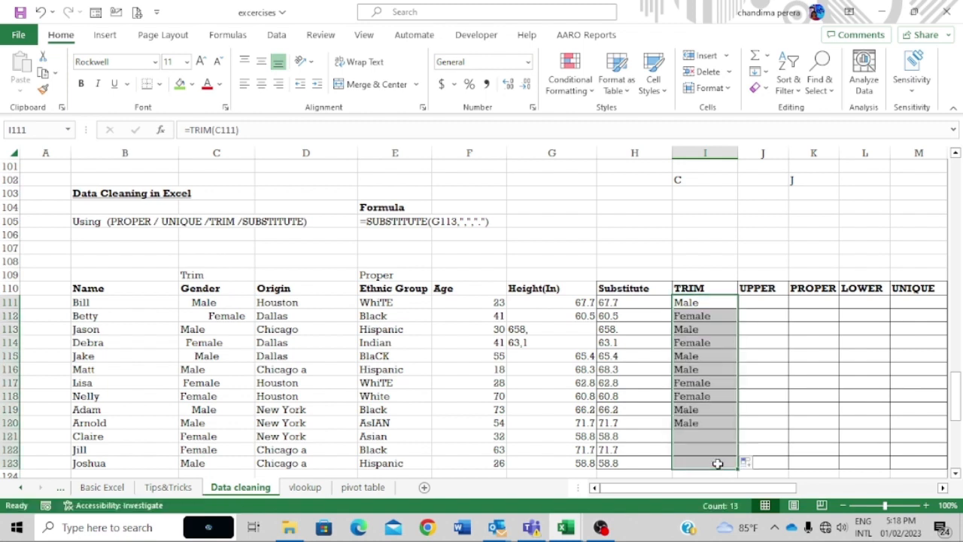
left_click(698, 340)
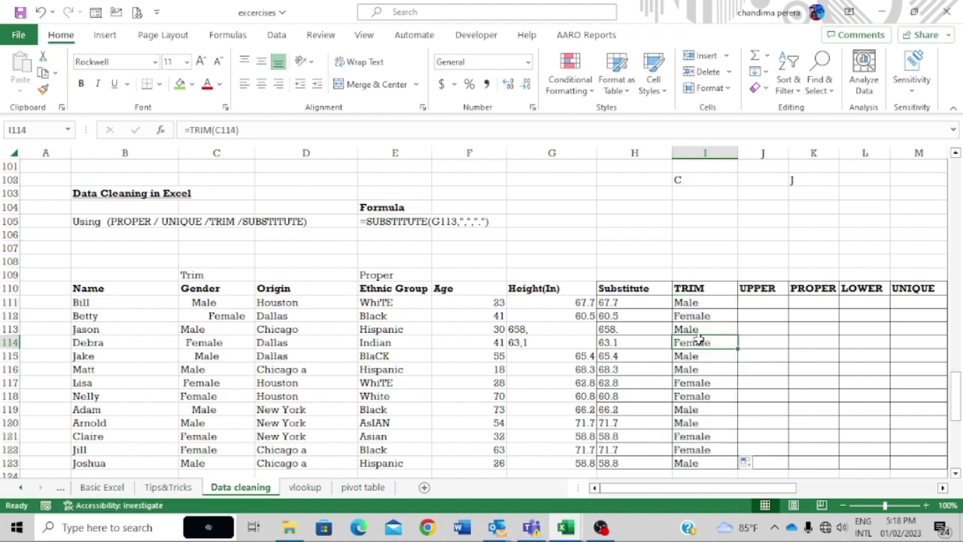
left_click(695, 294)
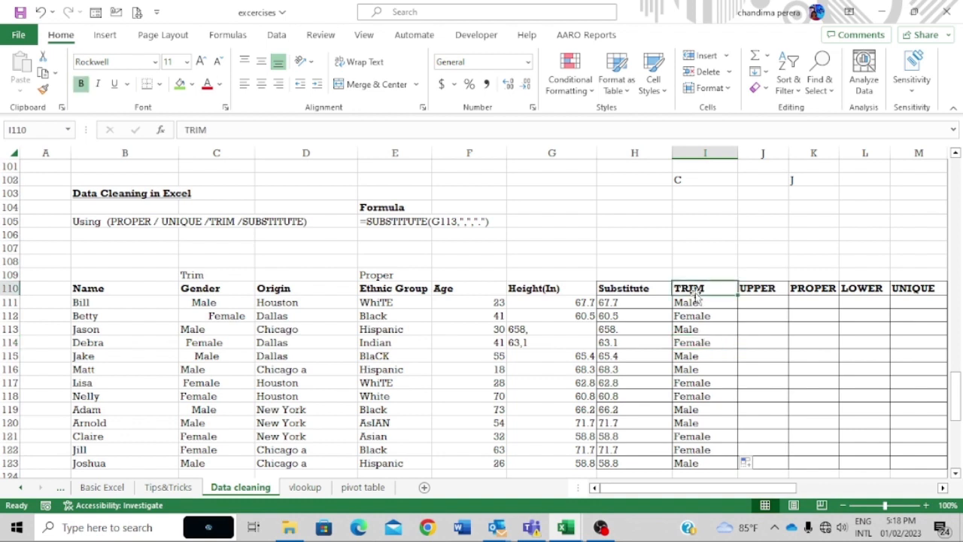
left_click(695, 310)
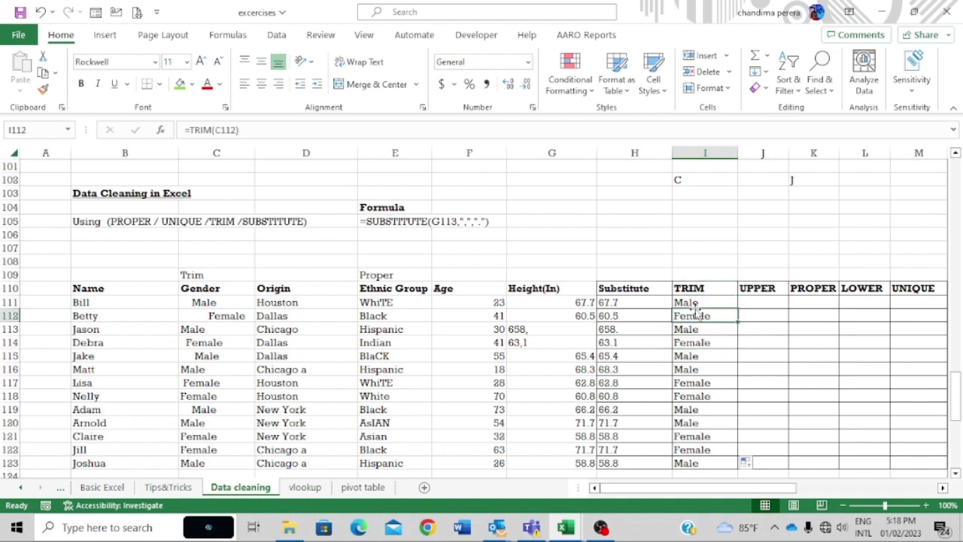
- Enter =UPPER(I111) in J111 to capitalize the trimmed gender and fill the formula down through J123
left_click(759, 300)
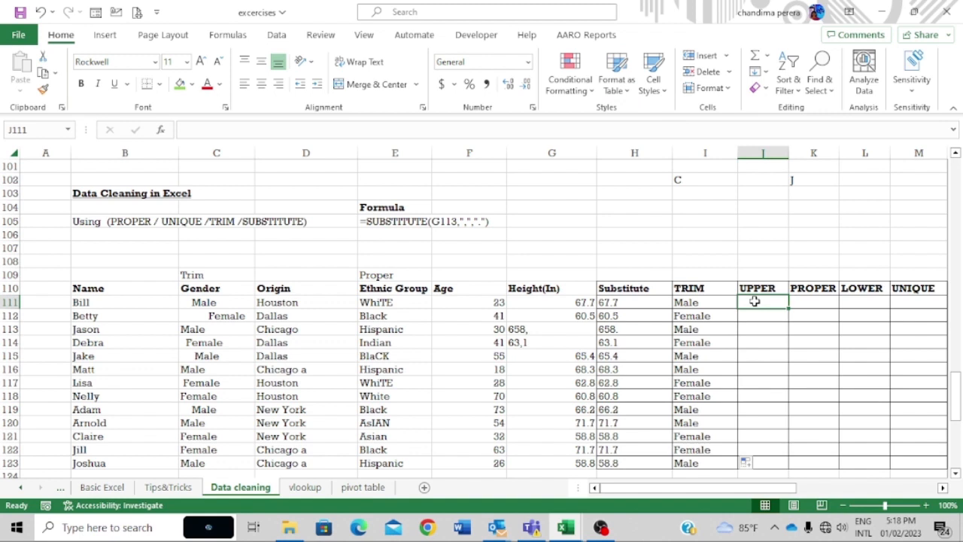
type("=")
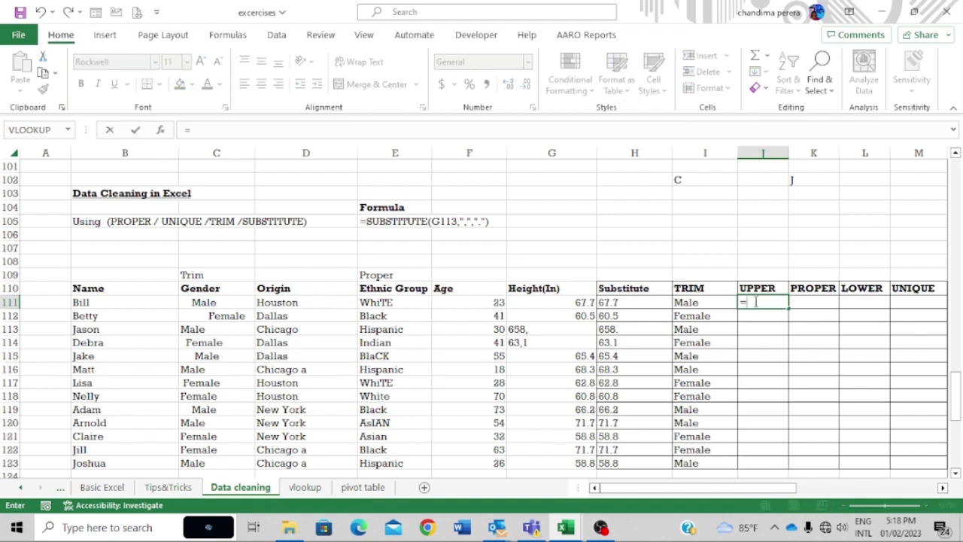
type("upp")
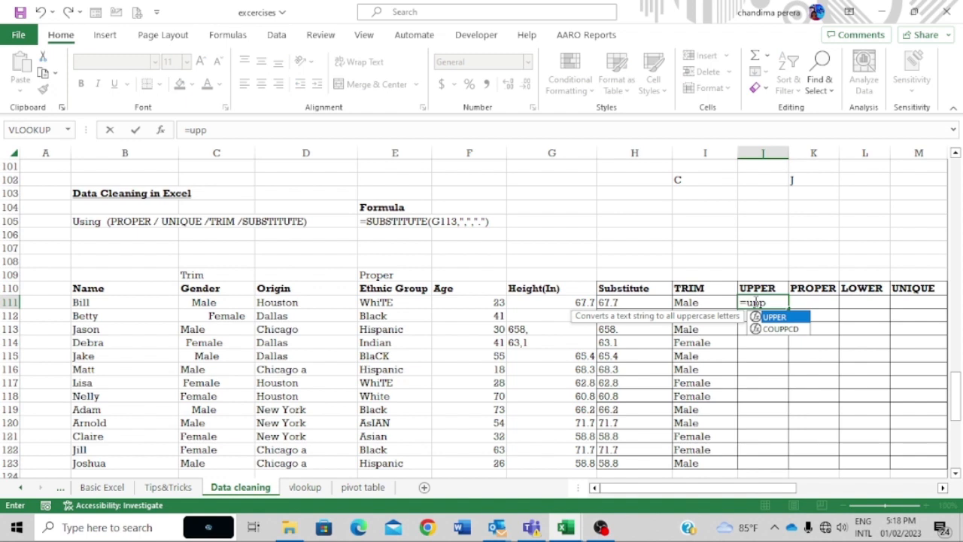
key("Tab")
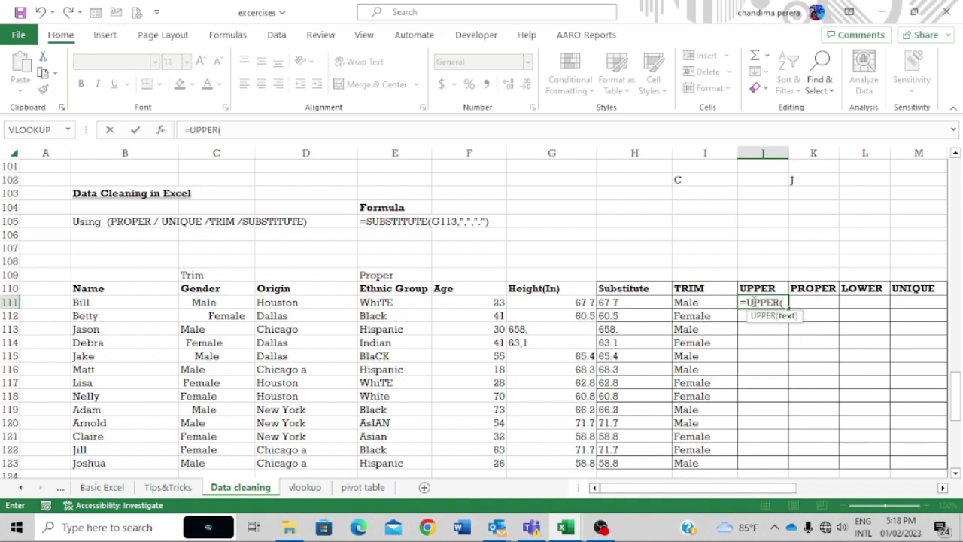
left_click(691, 301)
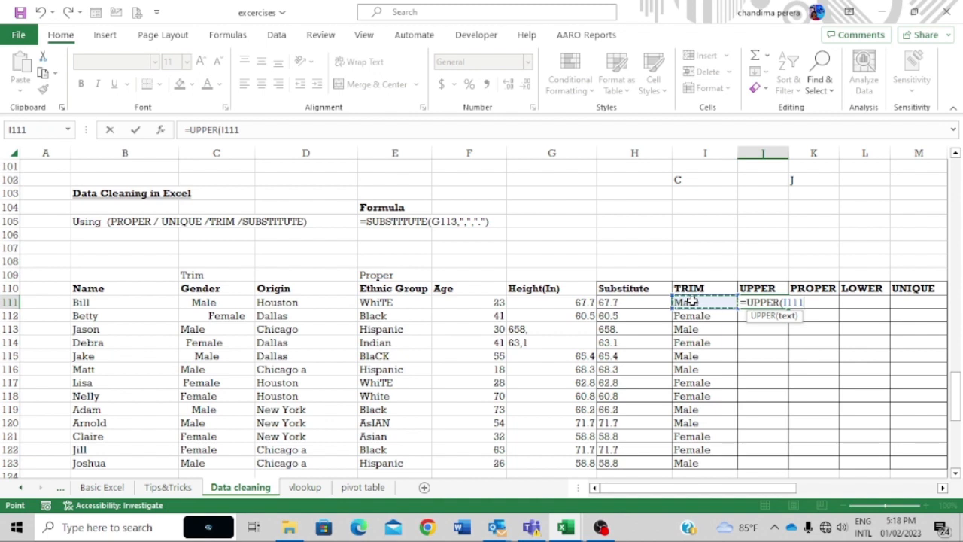
type(")")
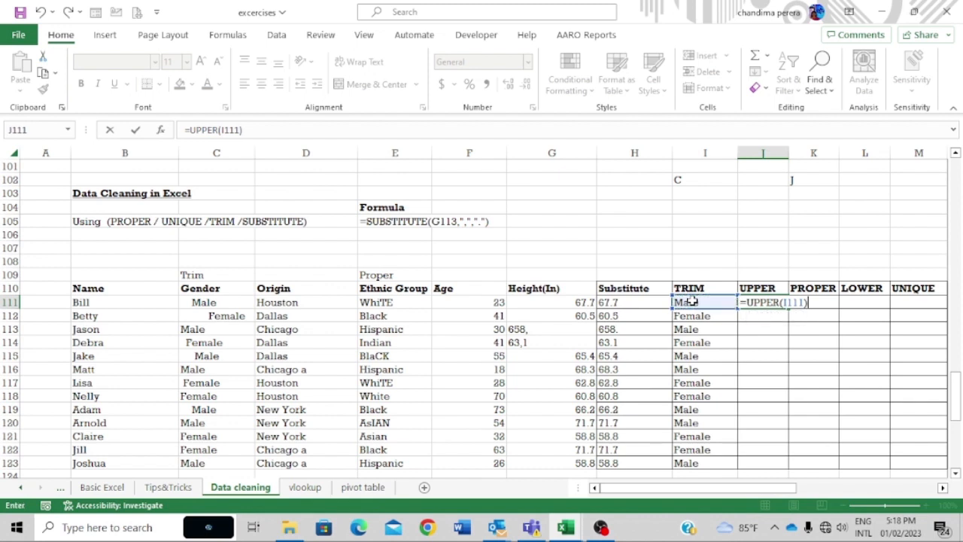
key("Return")
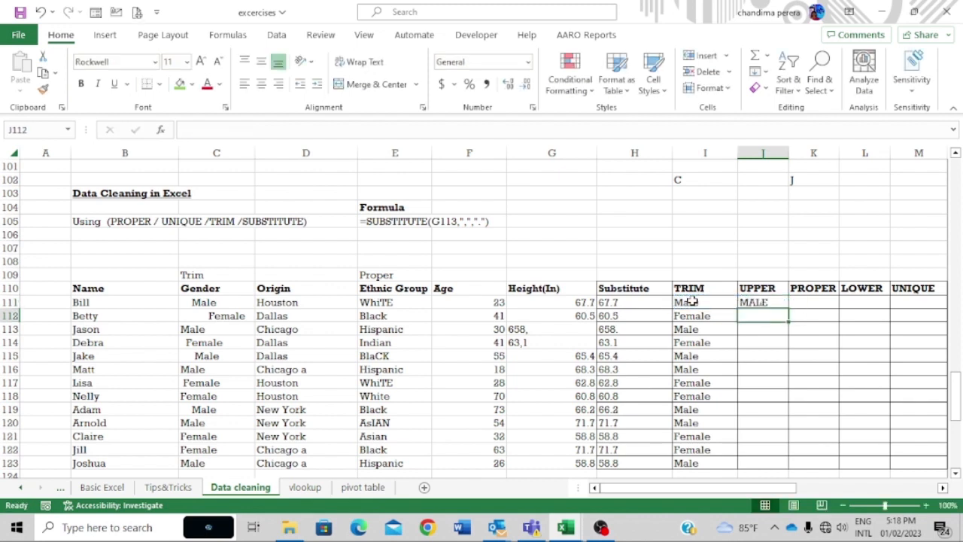
left_click(775, 302)
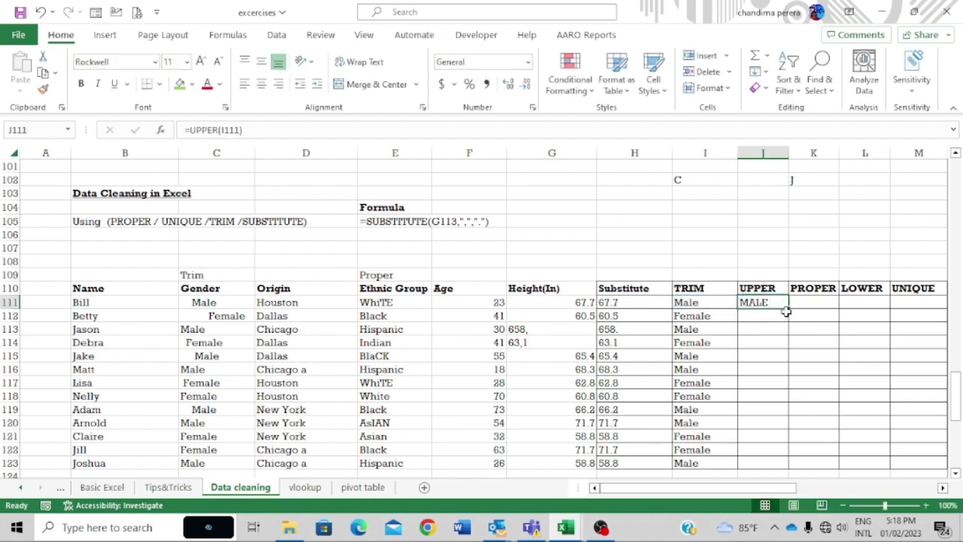
left_click_drag(786, 307, 777, 462)
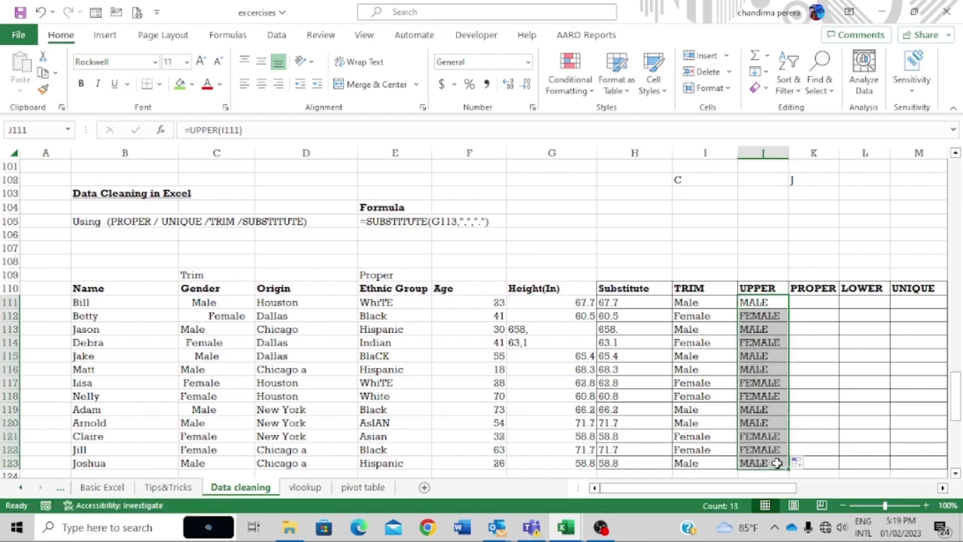
- Enter =PROPER(J111) in K111 to convert the uppercase gender entry to proper case
left_click(825, 302)
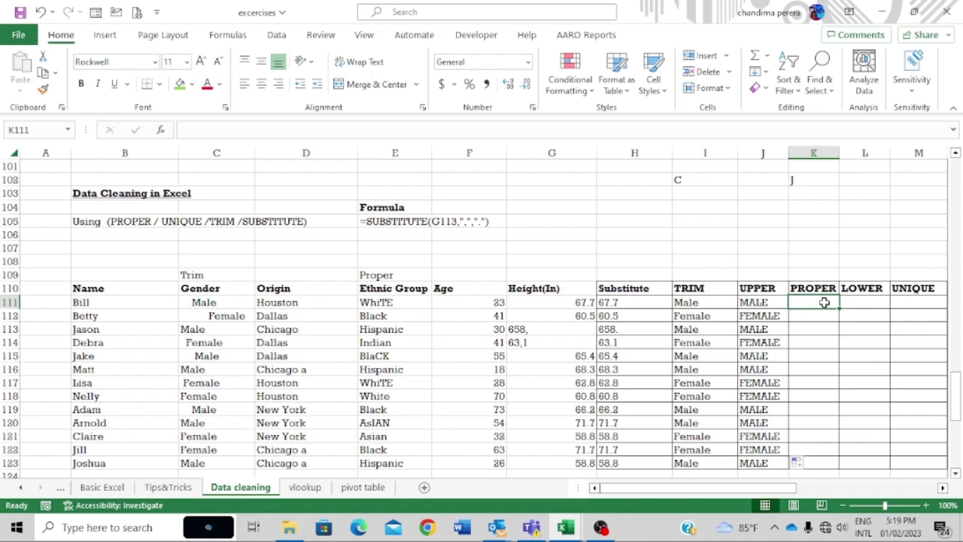
type("=pr")
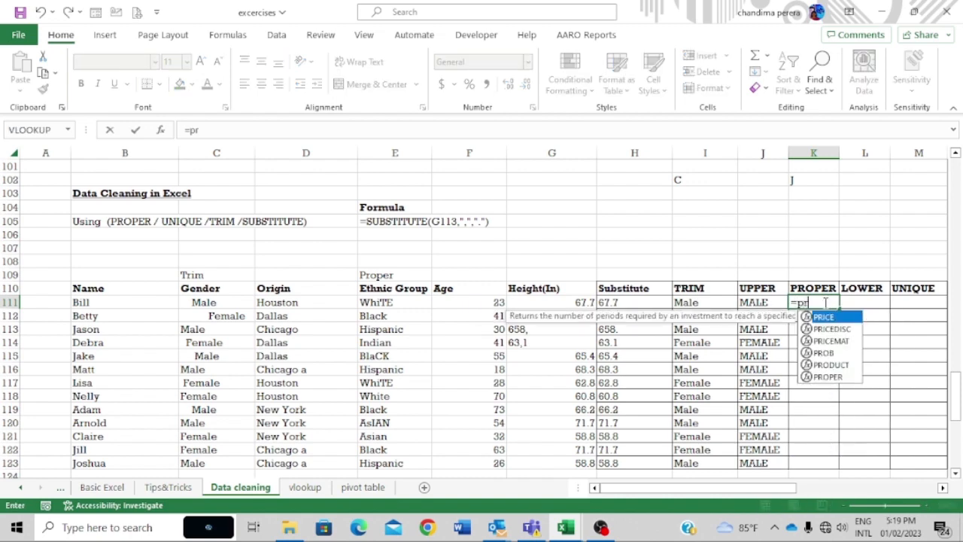
type("op")
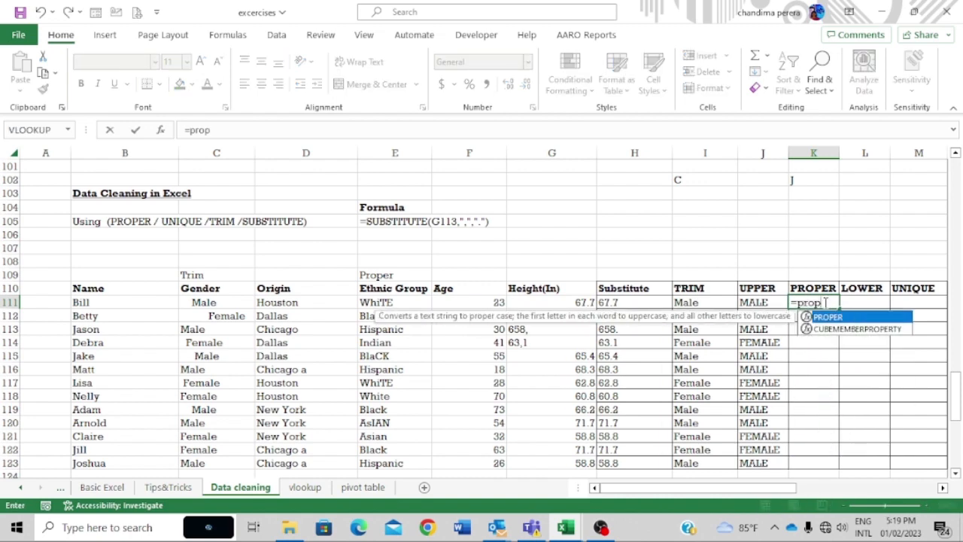
key("Tab")
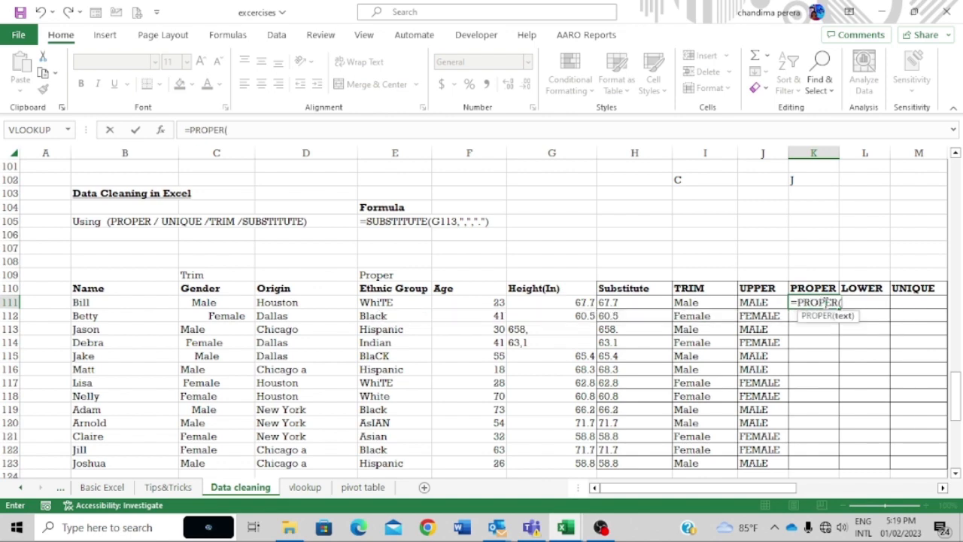
left_click(762, 301)
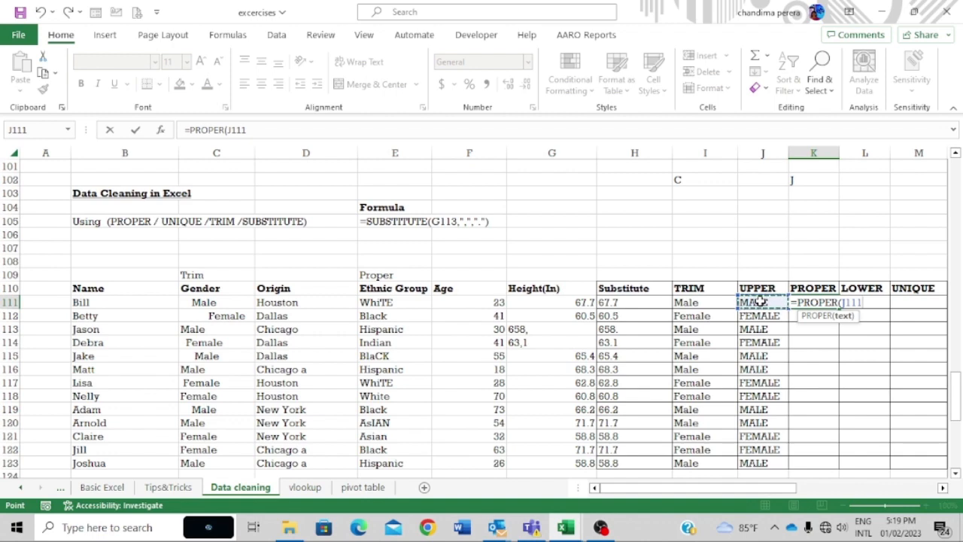
type(")")
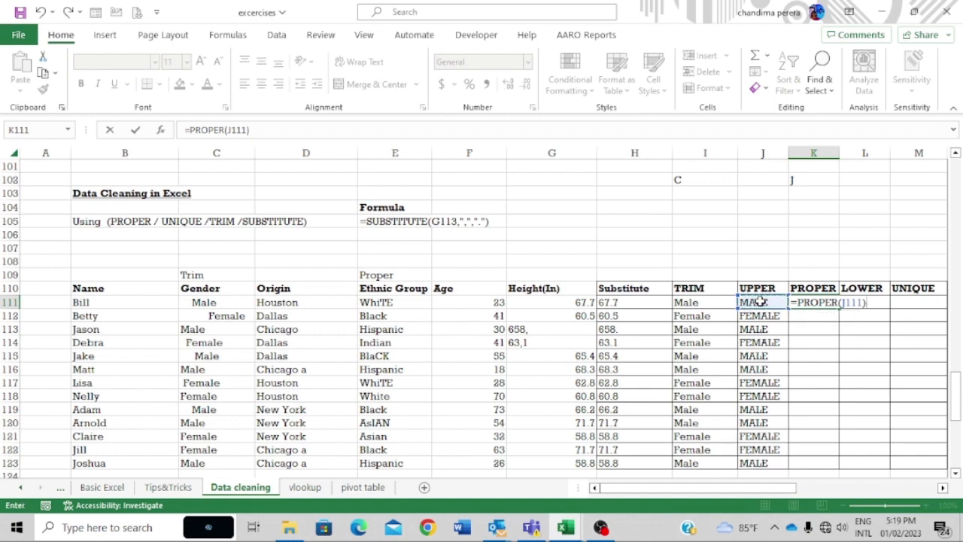
key("Return")
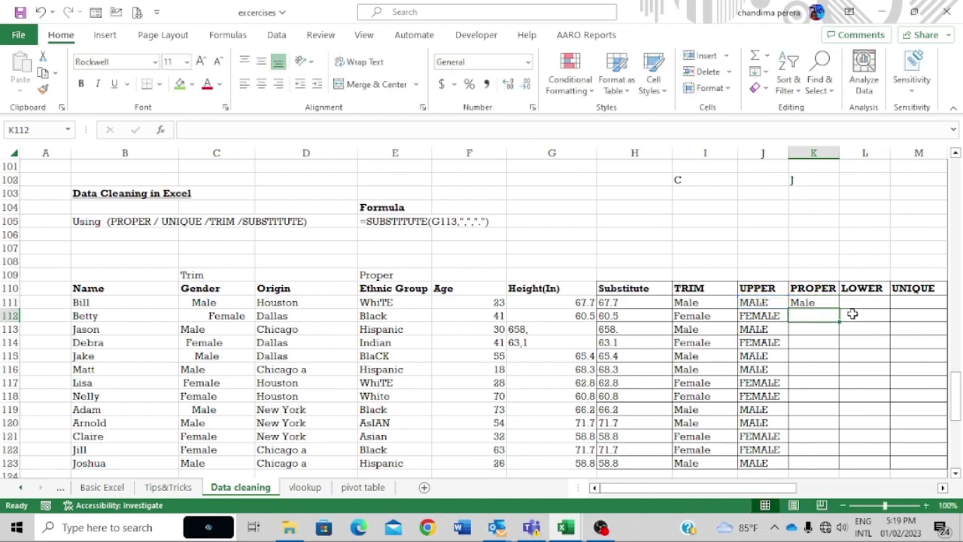
- Fill the K111 PROPER formula down through K123 and compare the results with the uppercase entries in column J
left_click(821, 303)
left_click_drag(840, 309, 813, 464)
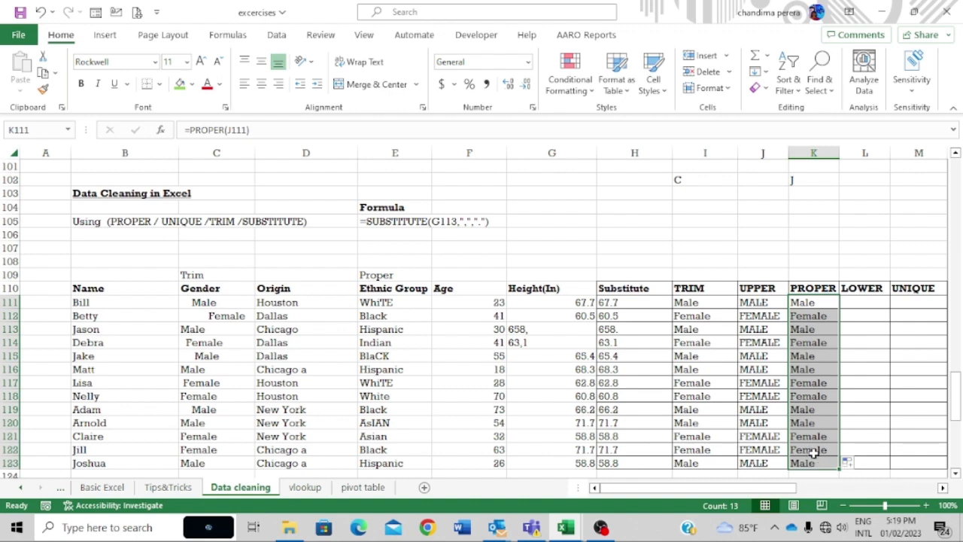
left_click(809, 346)
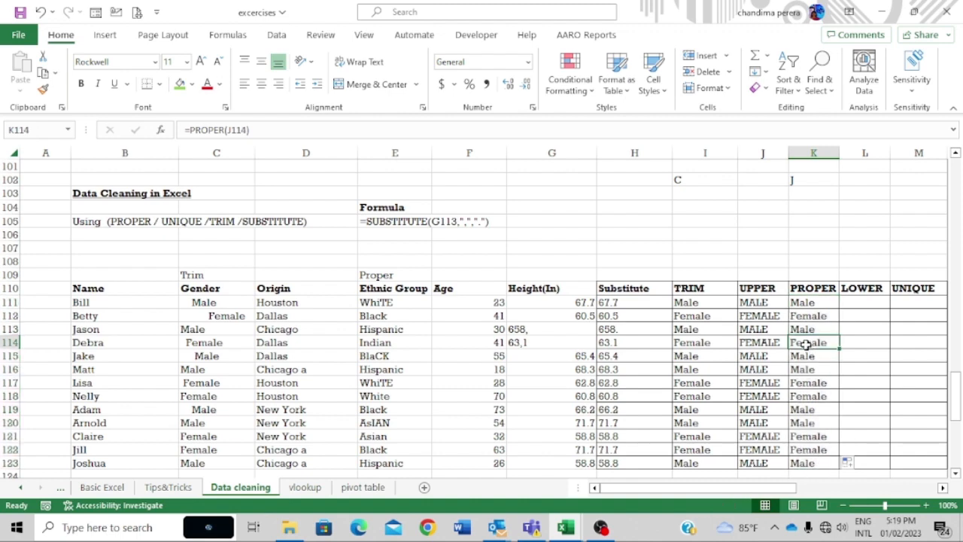
left_click(819, 300)
left_click(770, 303)
left_click(770, 328)
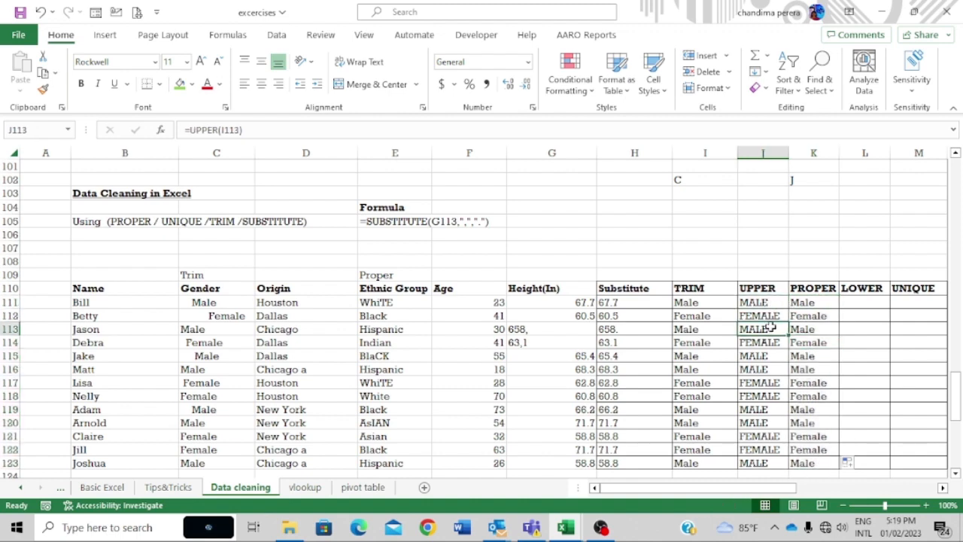
left_click(813, 314)
- Enter =LOWER(J111) in L111 to convert the uppercase gender entry to lowercase
left_click(863, 302)
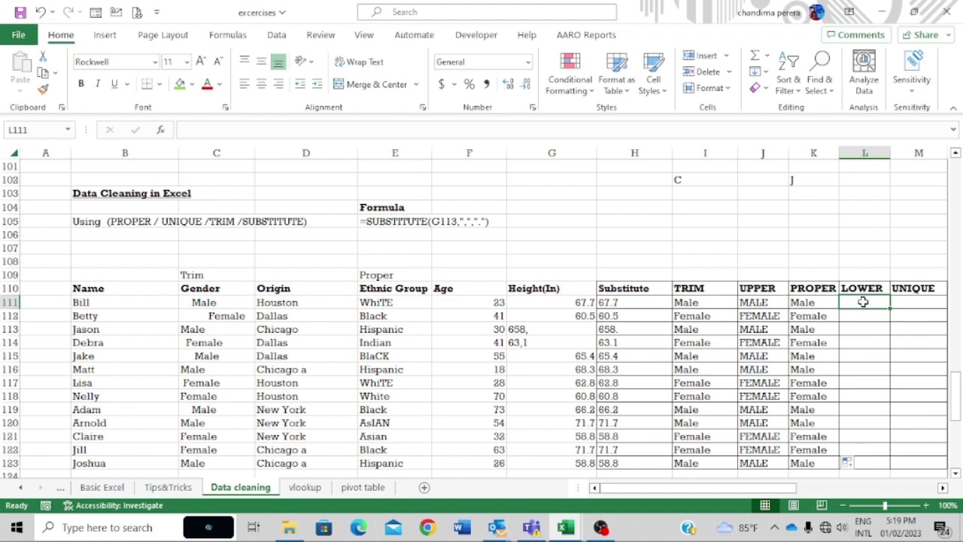
type("=")
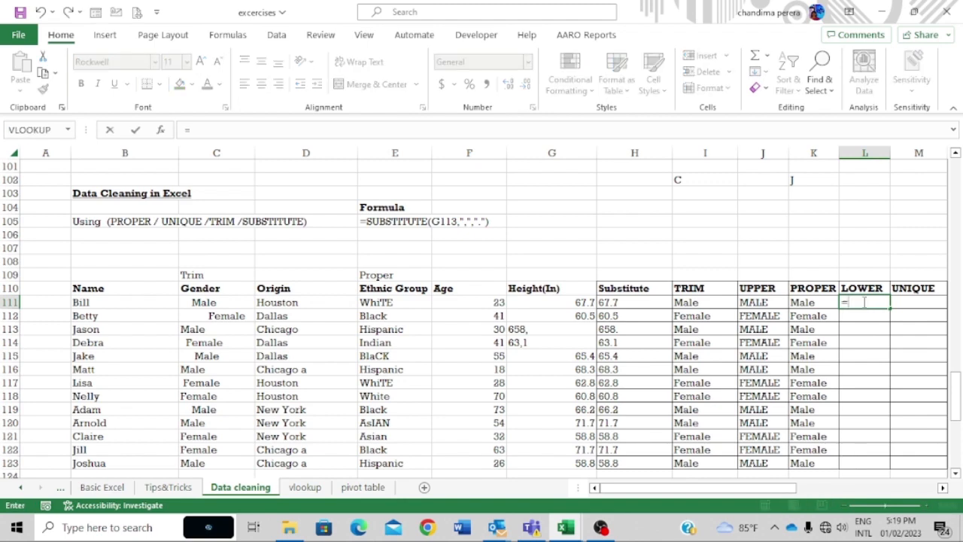
type("lower")
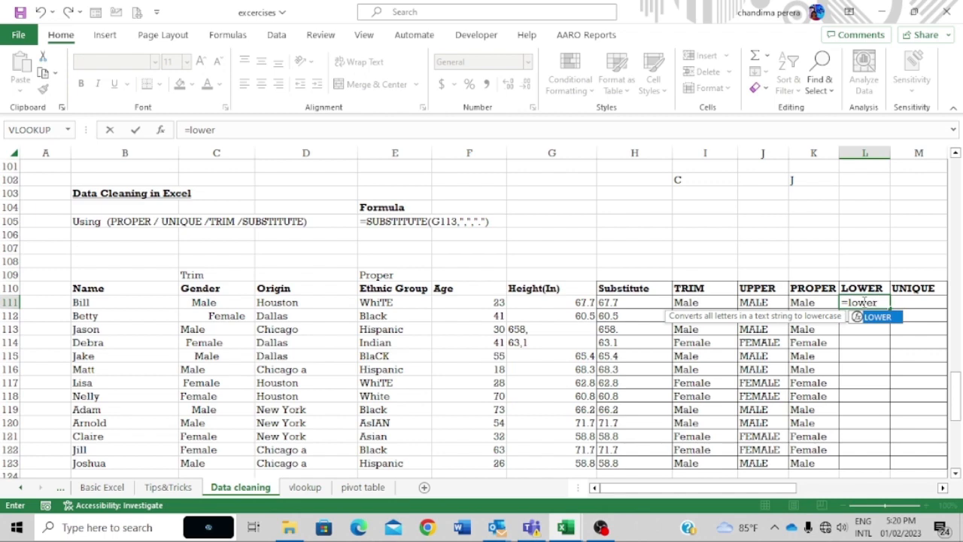
type("(")
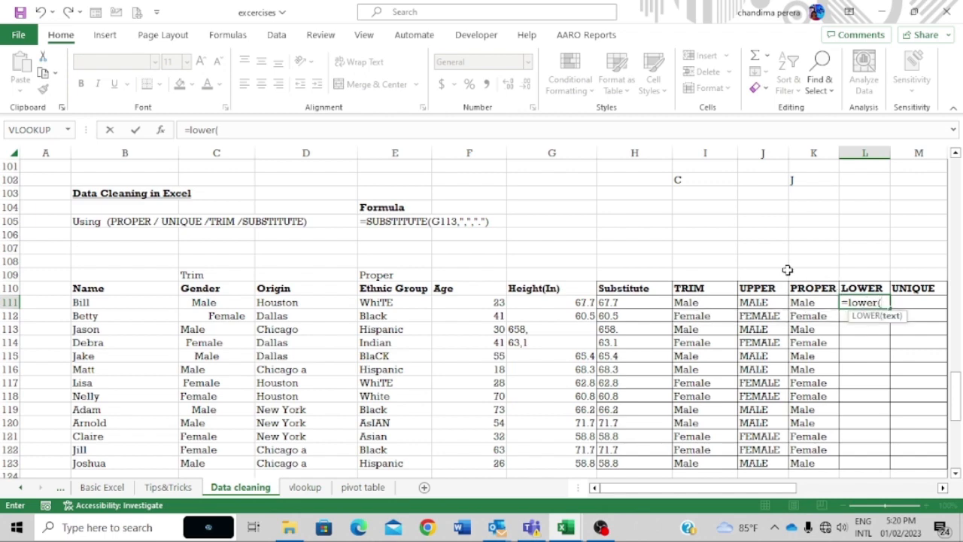
left_click(753, 301)
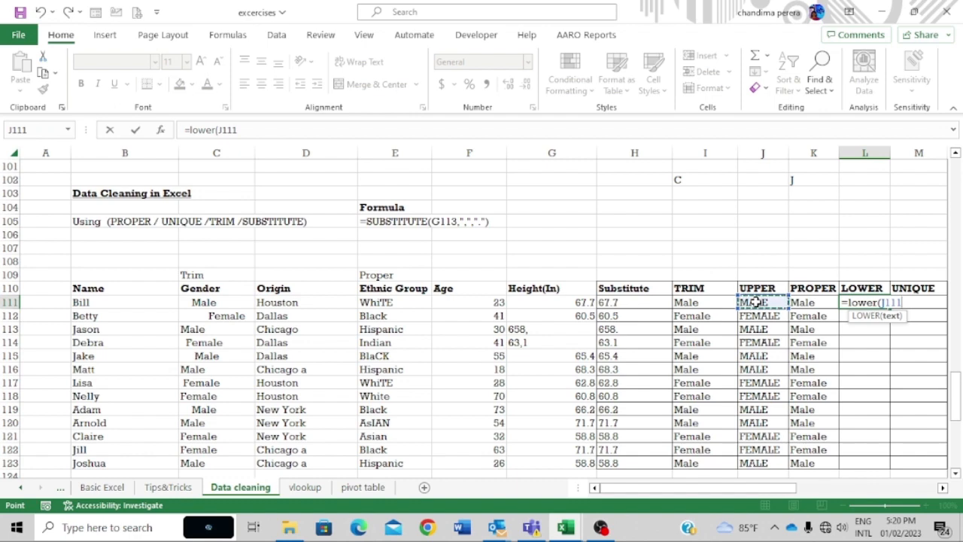
type(")")
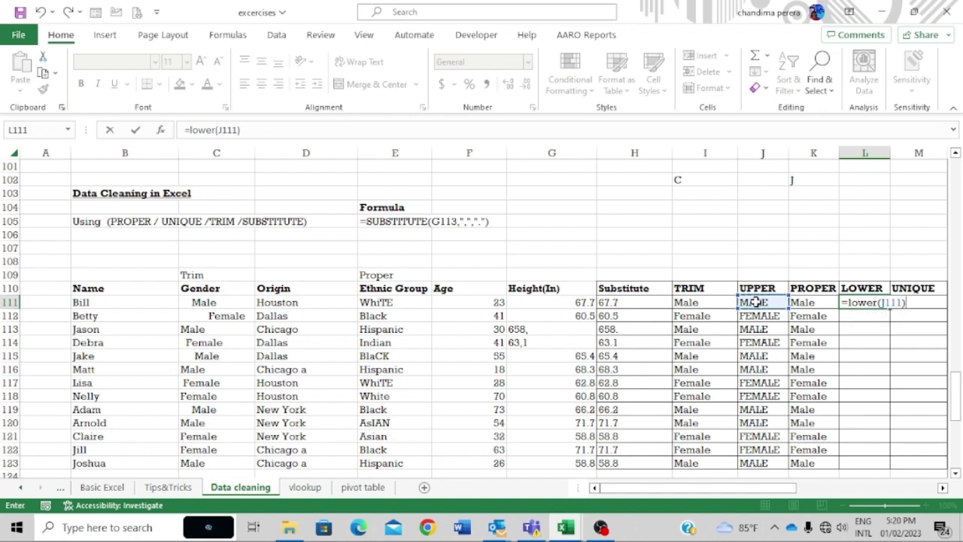
key("Return")
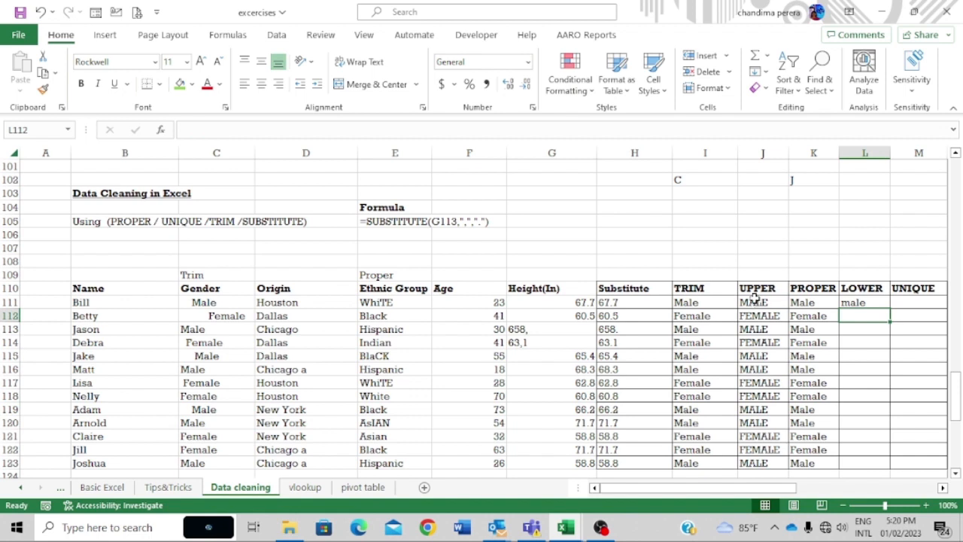
- Fill the L111 LOWER formula down through L123 and compare the results with the uppercase entries in column J
left_click(857, 301)
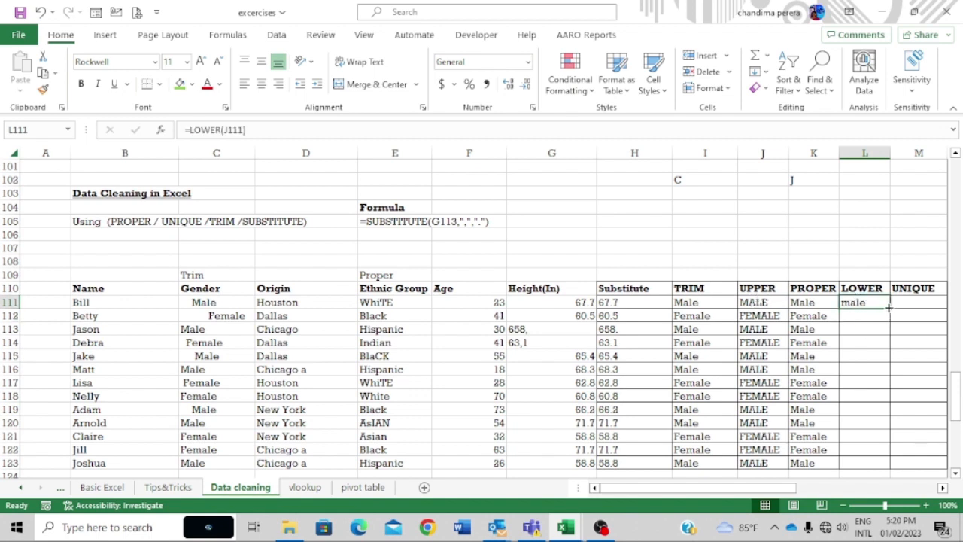
left_click_drag(890, 308, 870, 465)
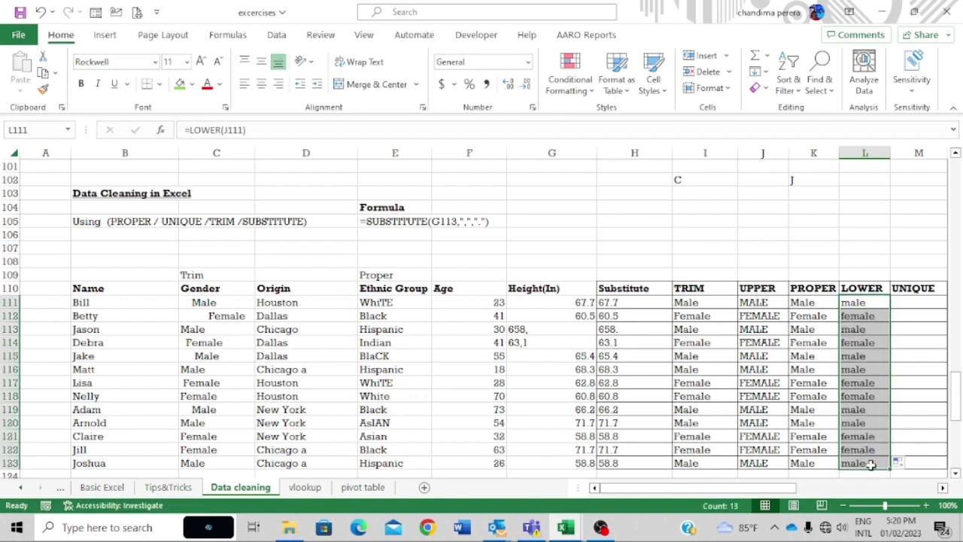
left_click(763, 328)
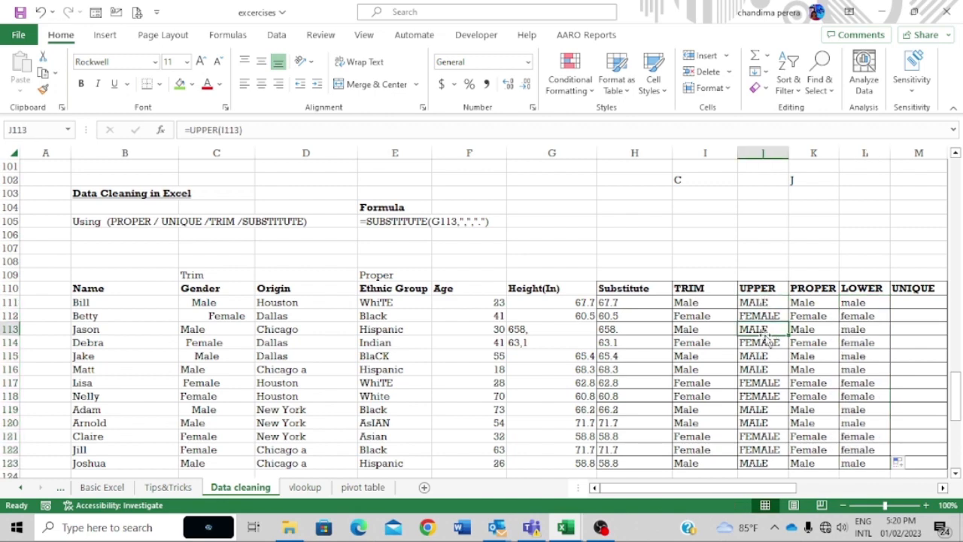
left_click(763, 383)
left_click(868, 317)
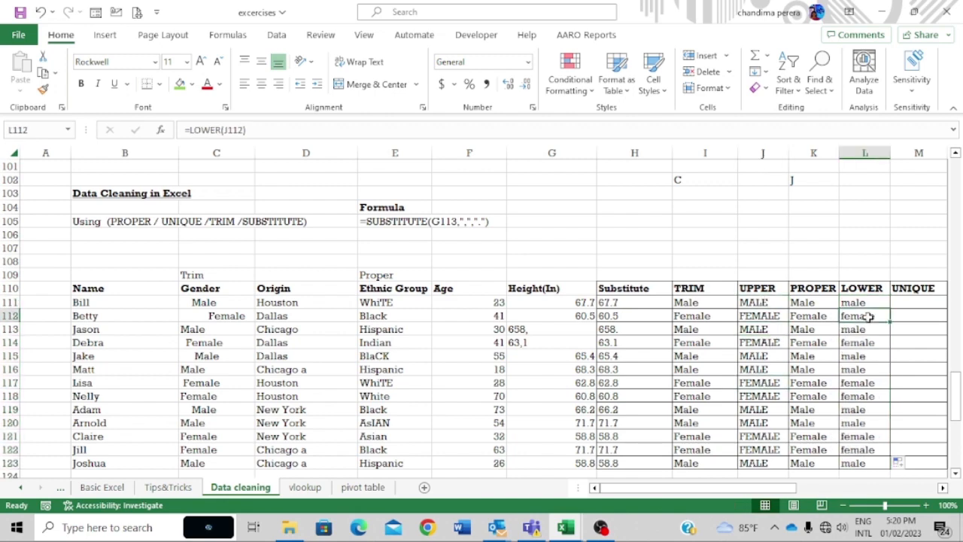
left_click(856, 302)
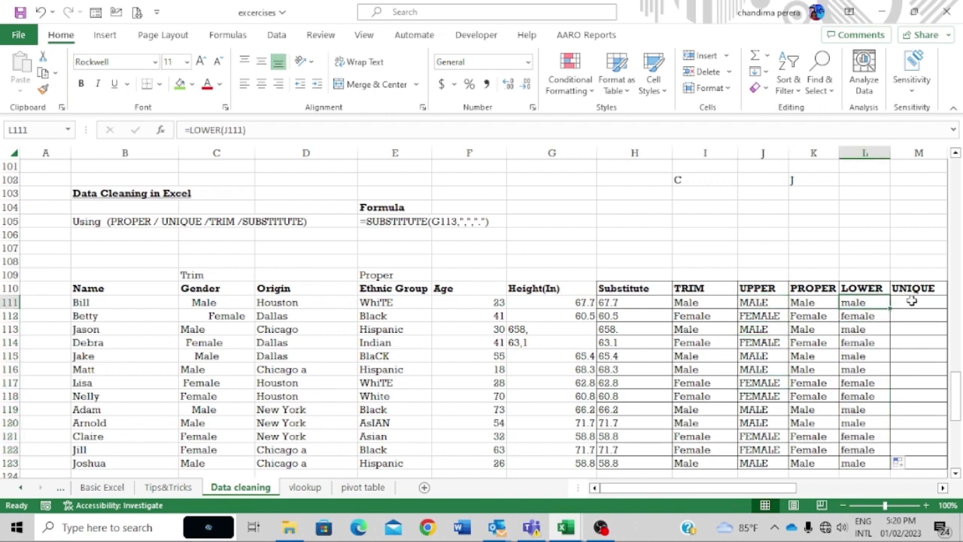
- Enter =UNIQUE(D111:D123) in M111 to list the distinct cities from the Origin column
left_click(911, 301)
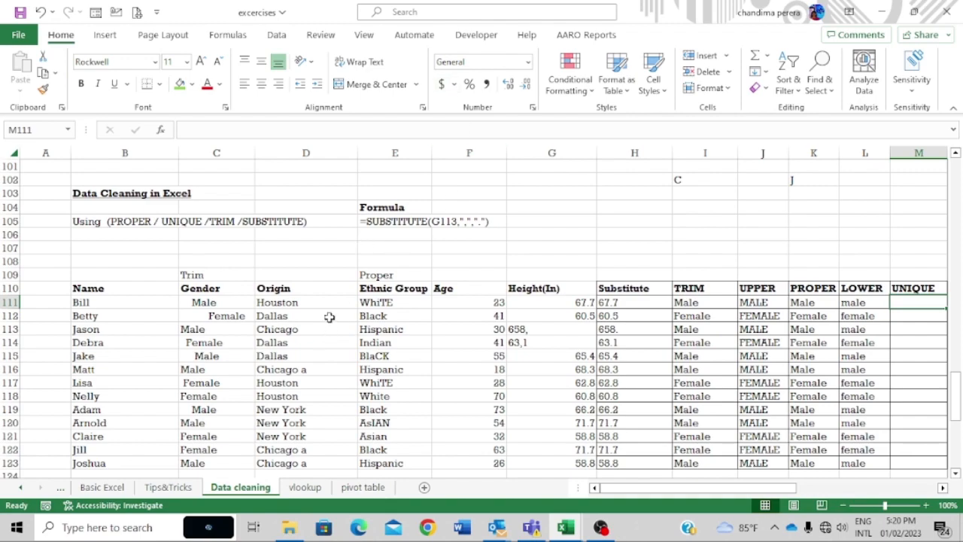
scroll(329, 317, "down", 2)
scroll(328, 317, "up", 1)
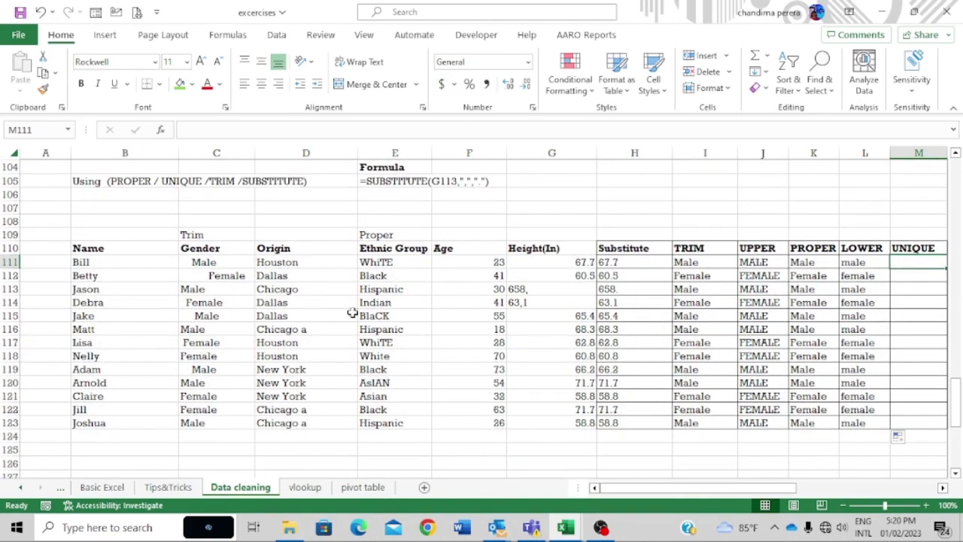
left_click(309, 275)
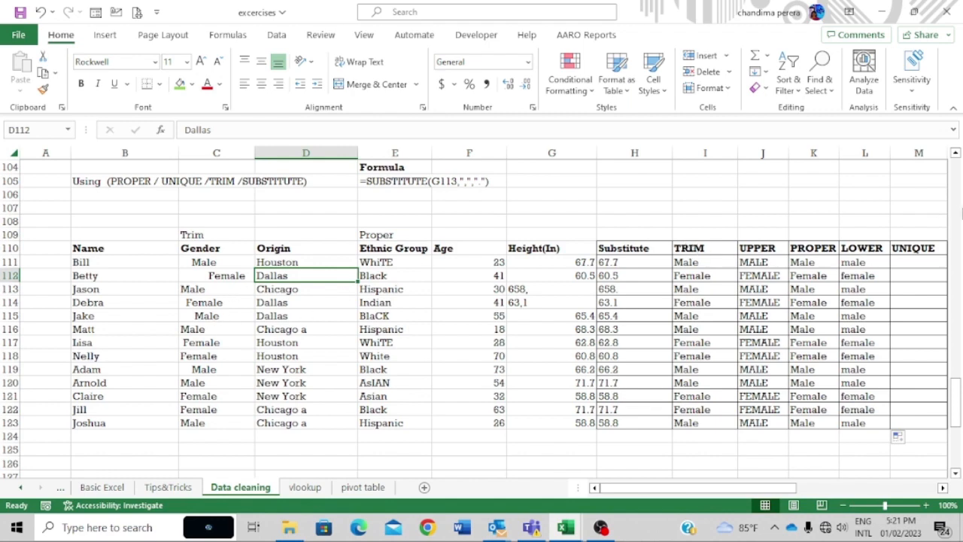
left_click(927, 263)
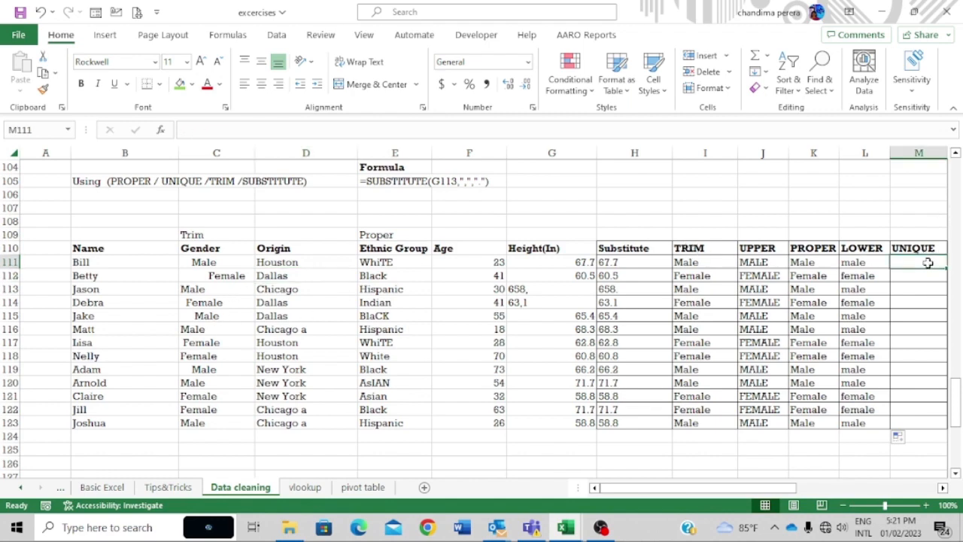
type("=")
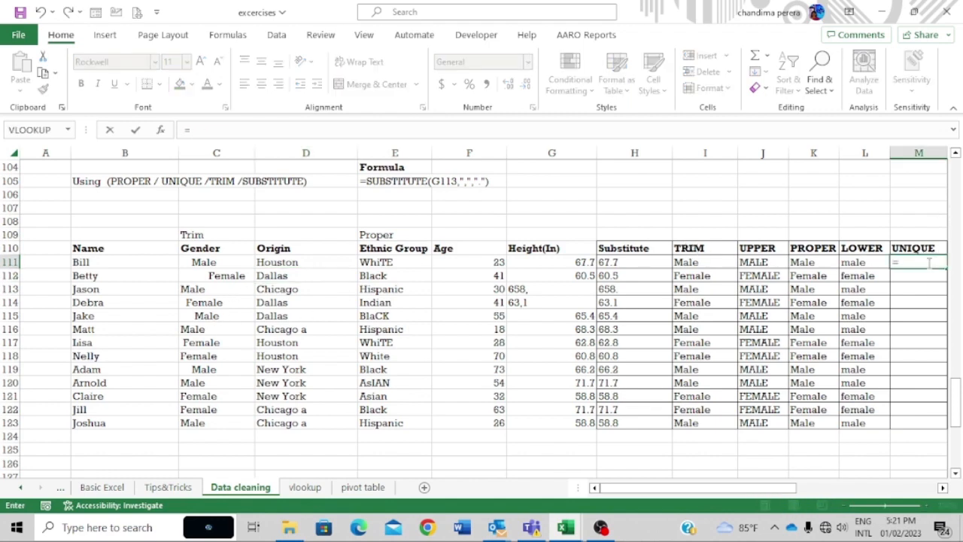
type("uni")
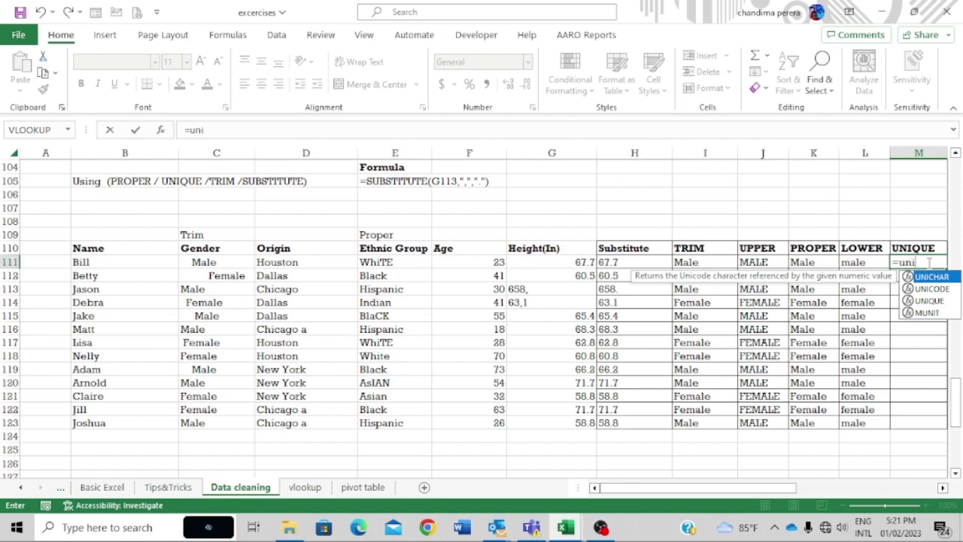
left_click(929, 301)
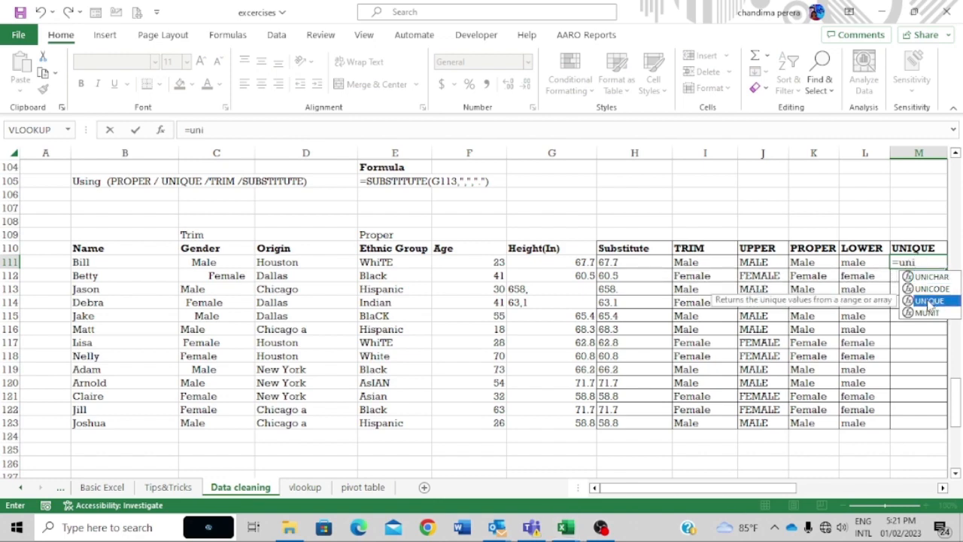
double_click(930, 301)
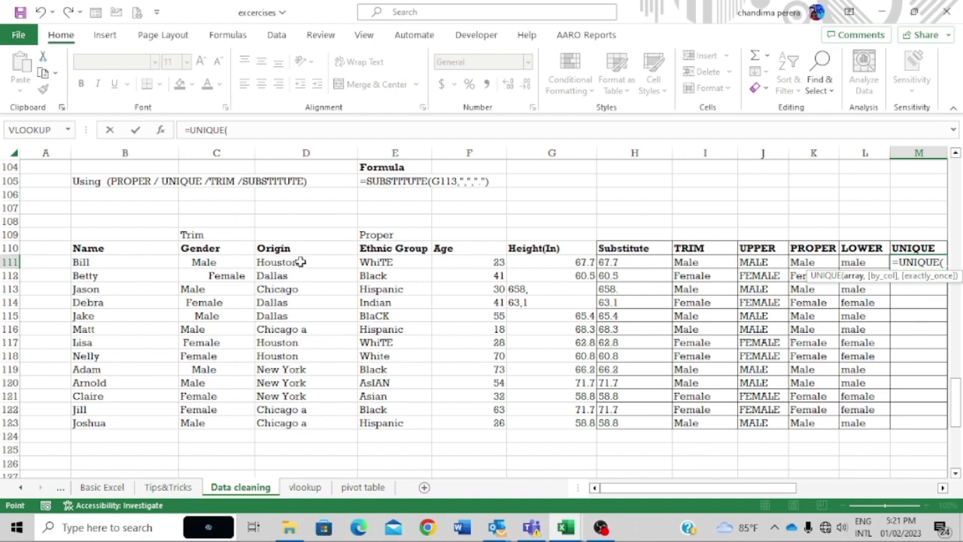
left_click_drag(299, 263, 299, 423)
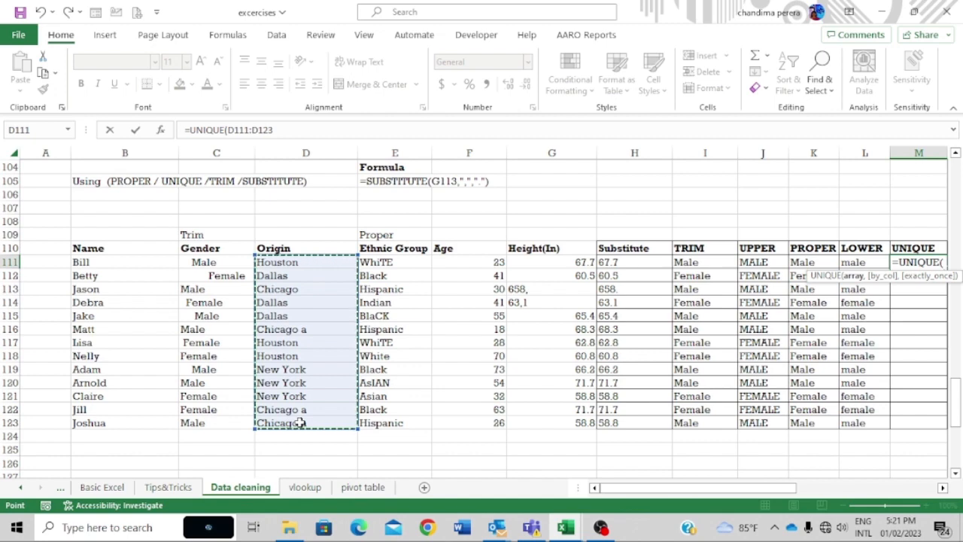
type(")")
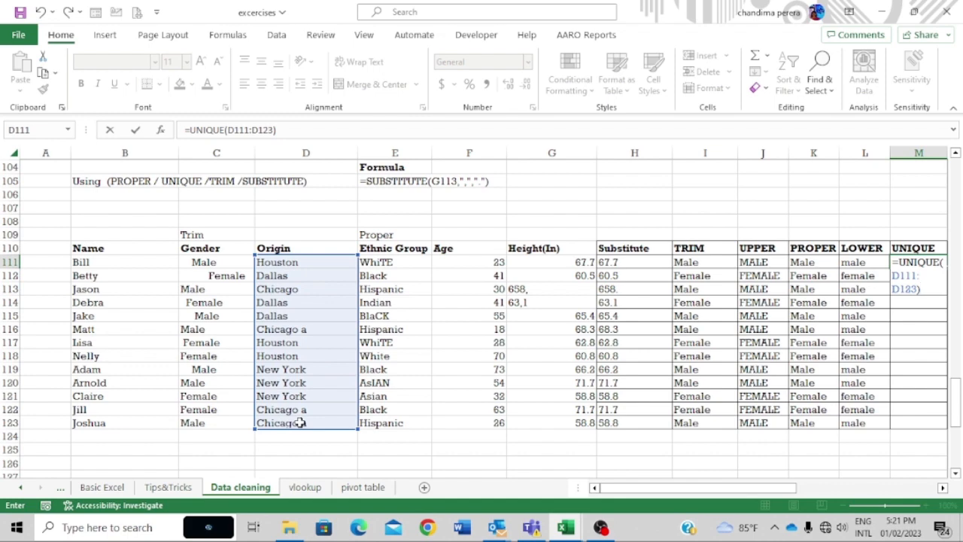
key("Return")
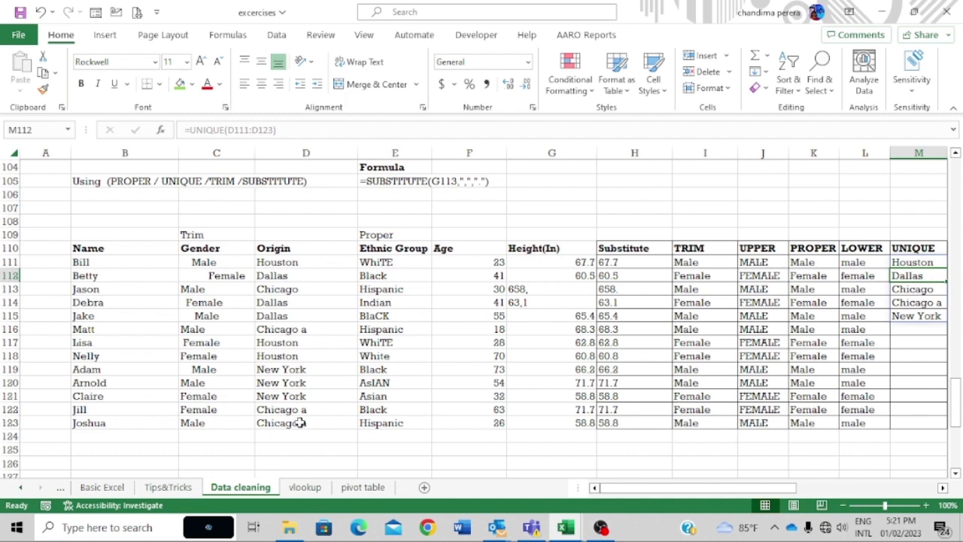
- Widen column M slightly to give the UNIQUE results more room
left_click_drag(662, 491, 692, 490)
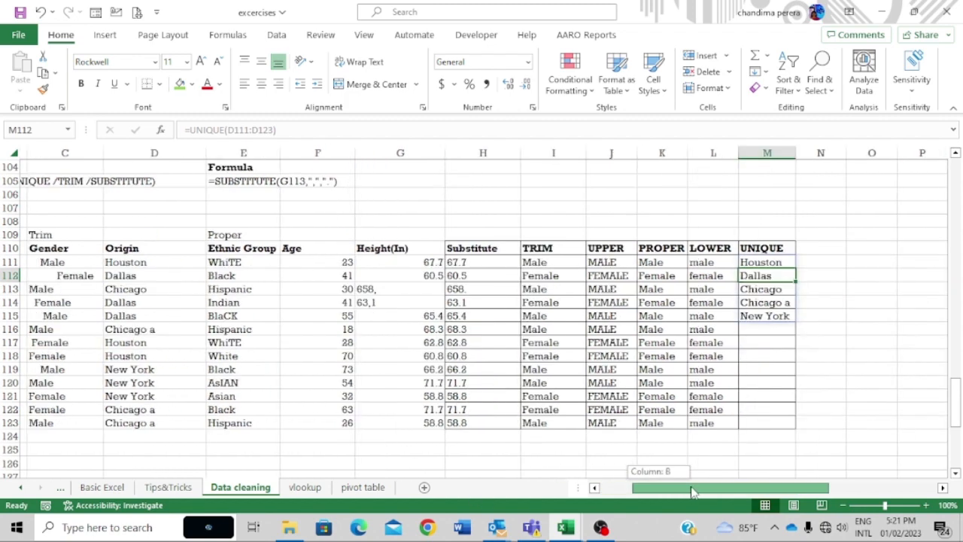
left_click_drag(803, 152, 810, 153)
left_click(531, 313)
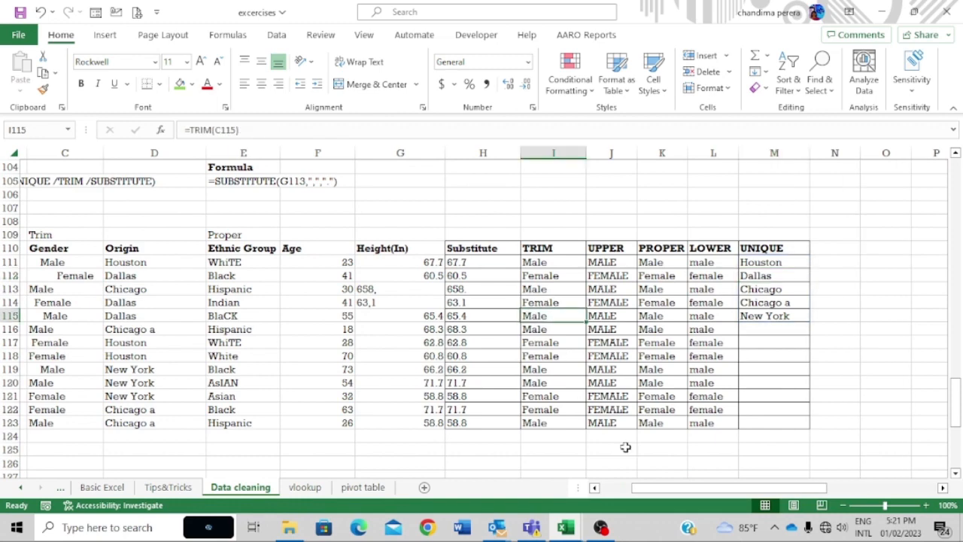
left_click_drag(665, 491, 623, 490)
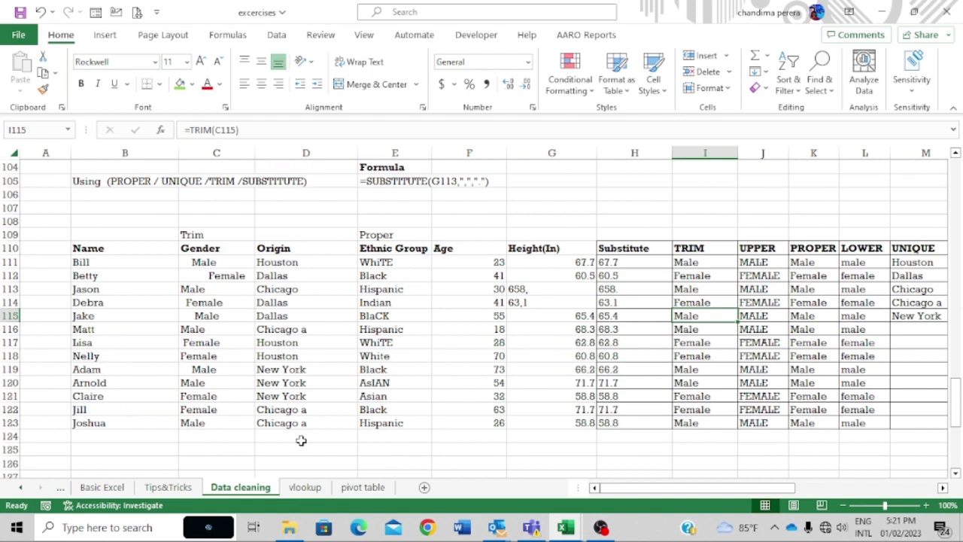